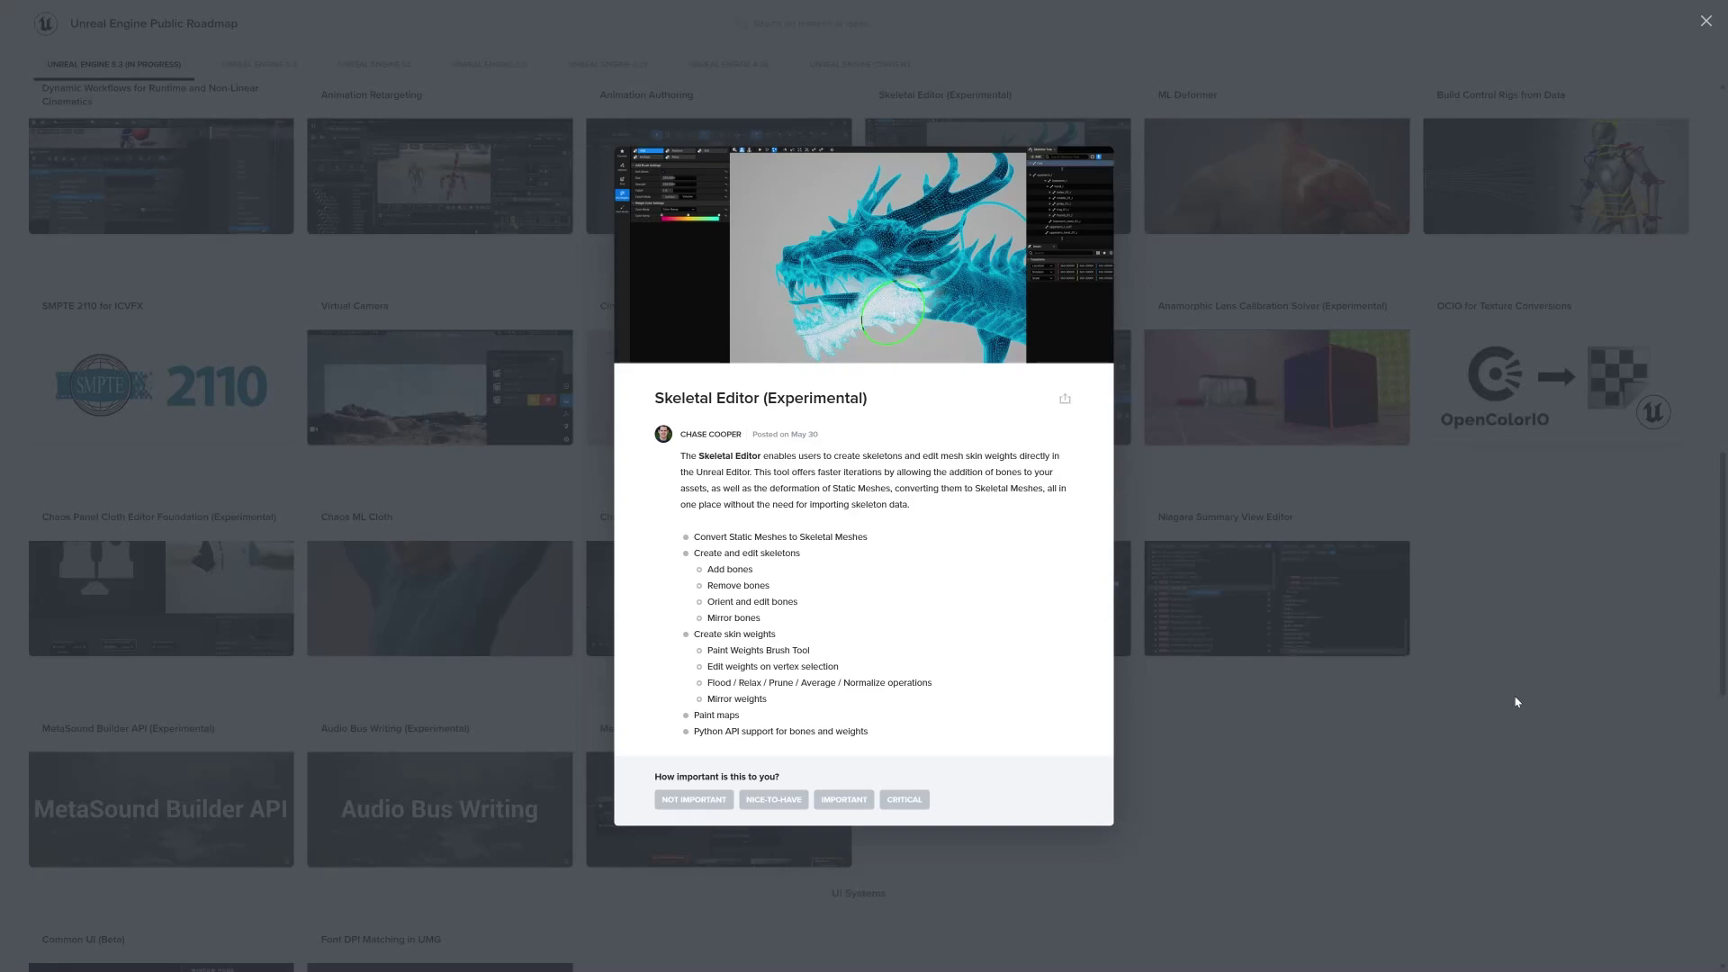
# - Switch from the roadmap's Skeletal Editor entry to the UE5_3 editor window
pyautogui.hotkey('alt', 'Tab')
pyautogui.hotkey('alt', 'Tab')
pyautogui.hotkey('alt', 'Tab')
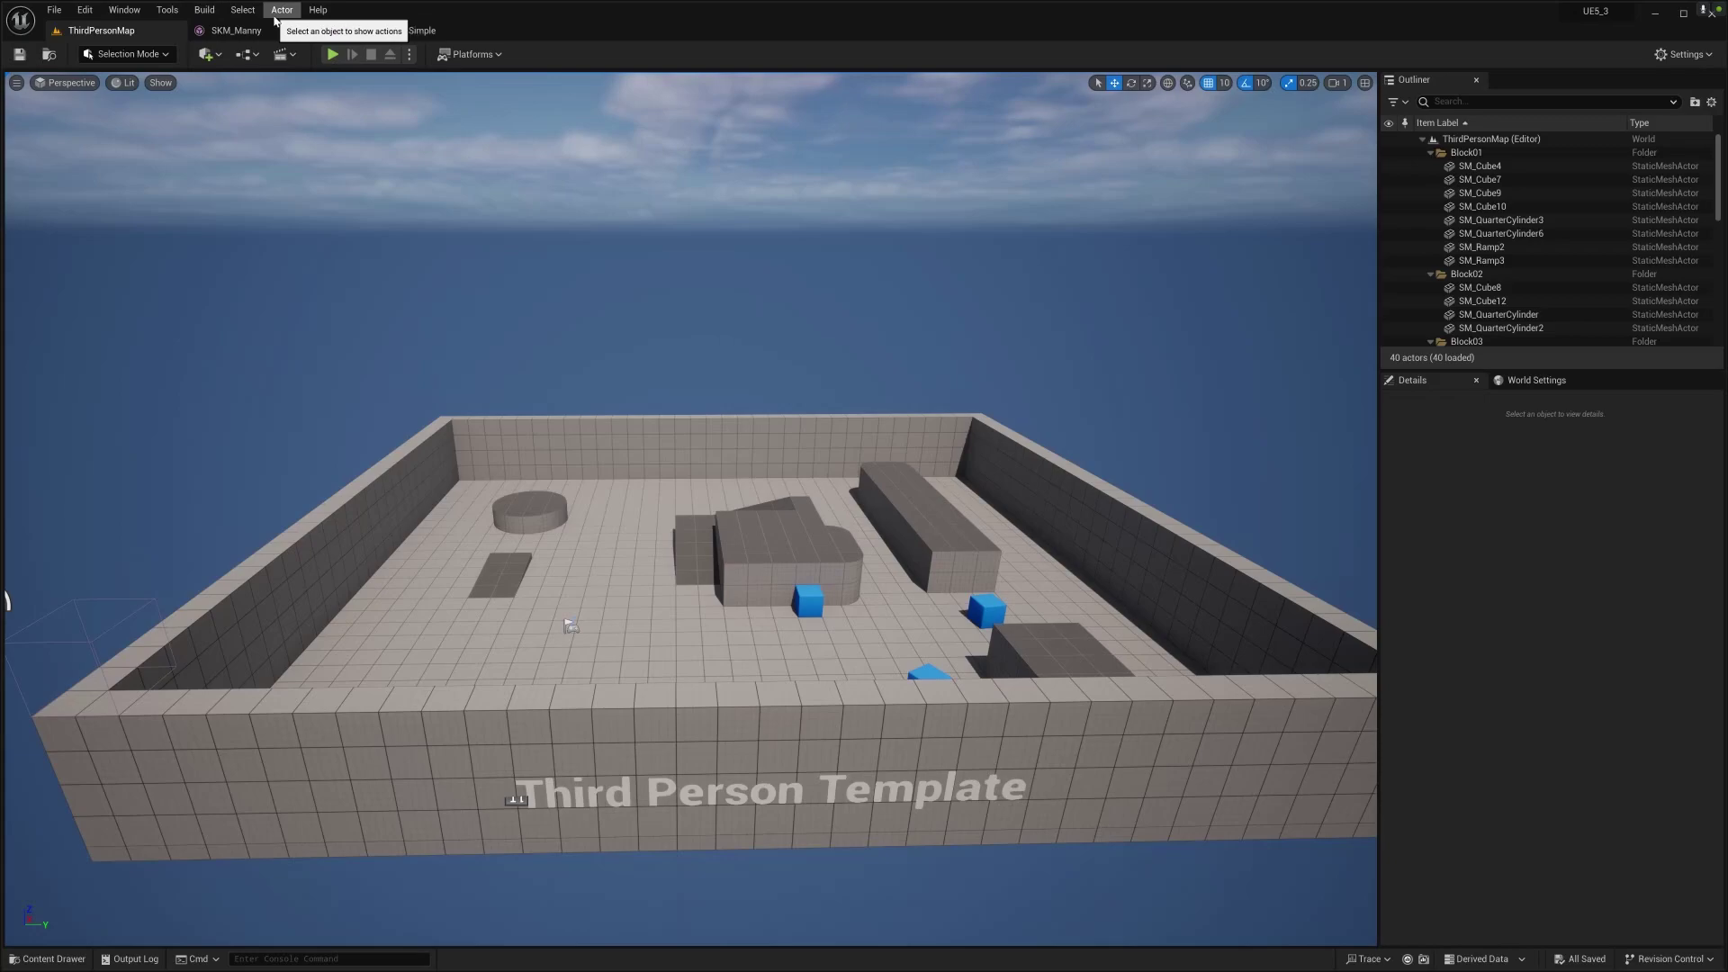
# - Check the UE5.3 editor's About dialog shows version 5.3.0, then close it
pyautogui.click(281, 14)
pyautogui.click(318, 10)
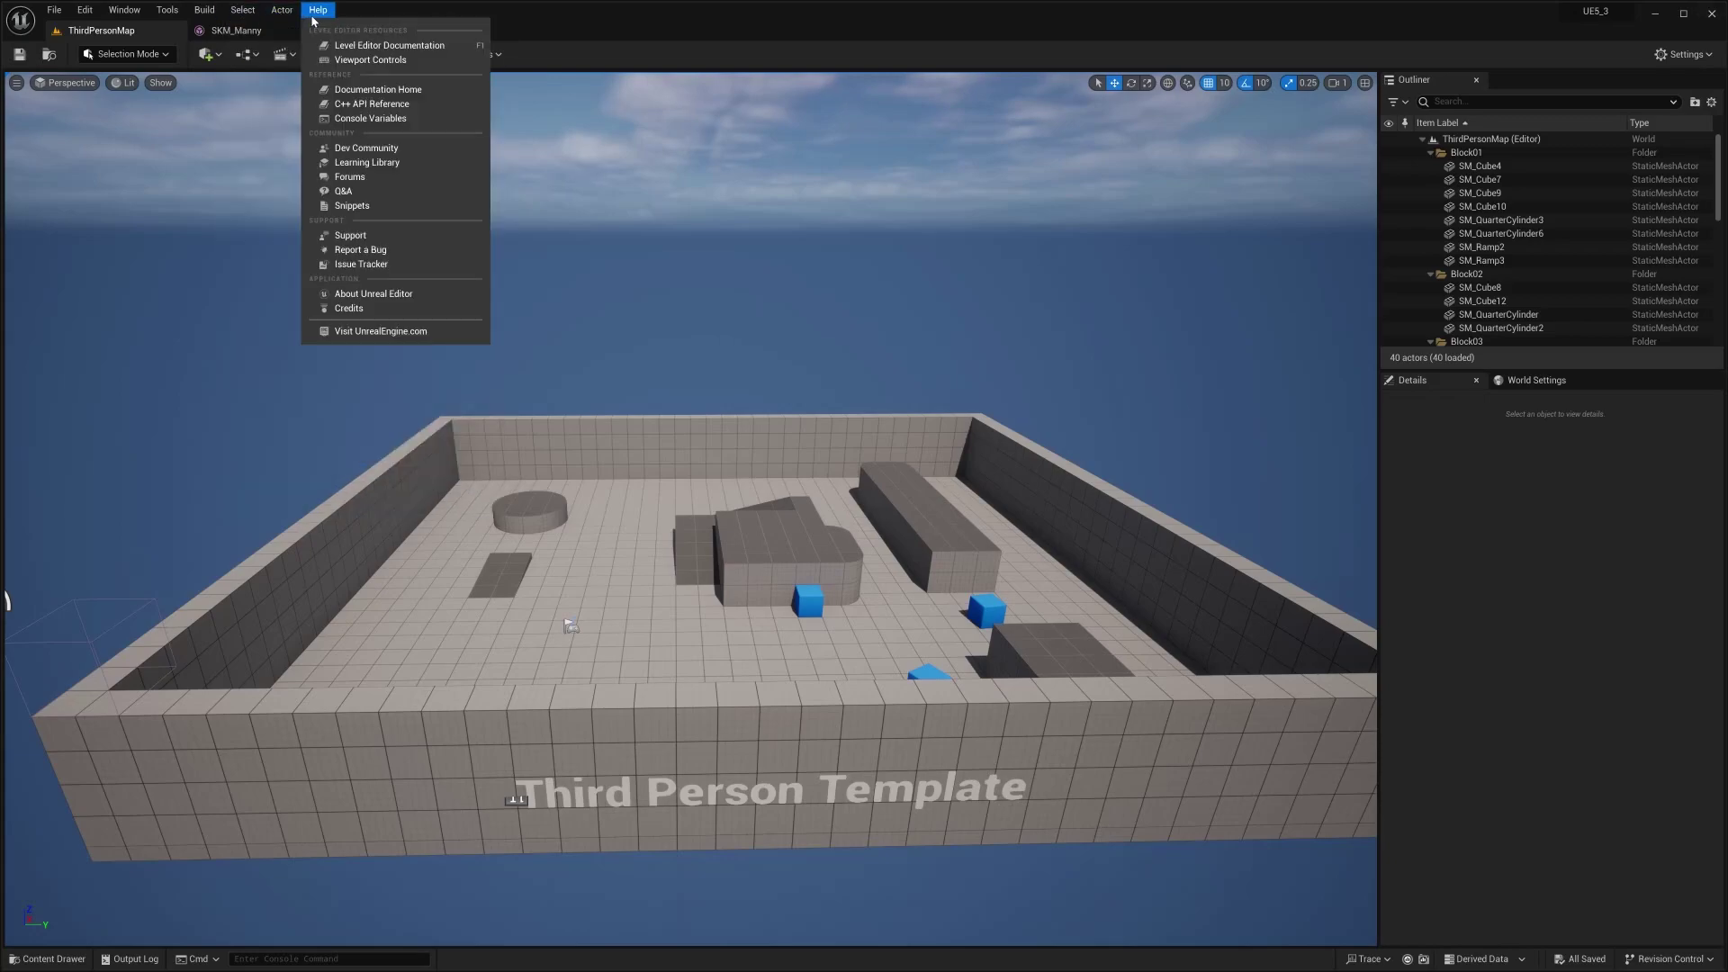
pyautogui.click(364, 294)
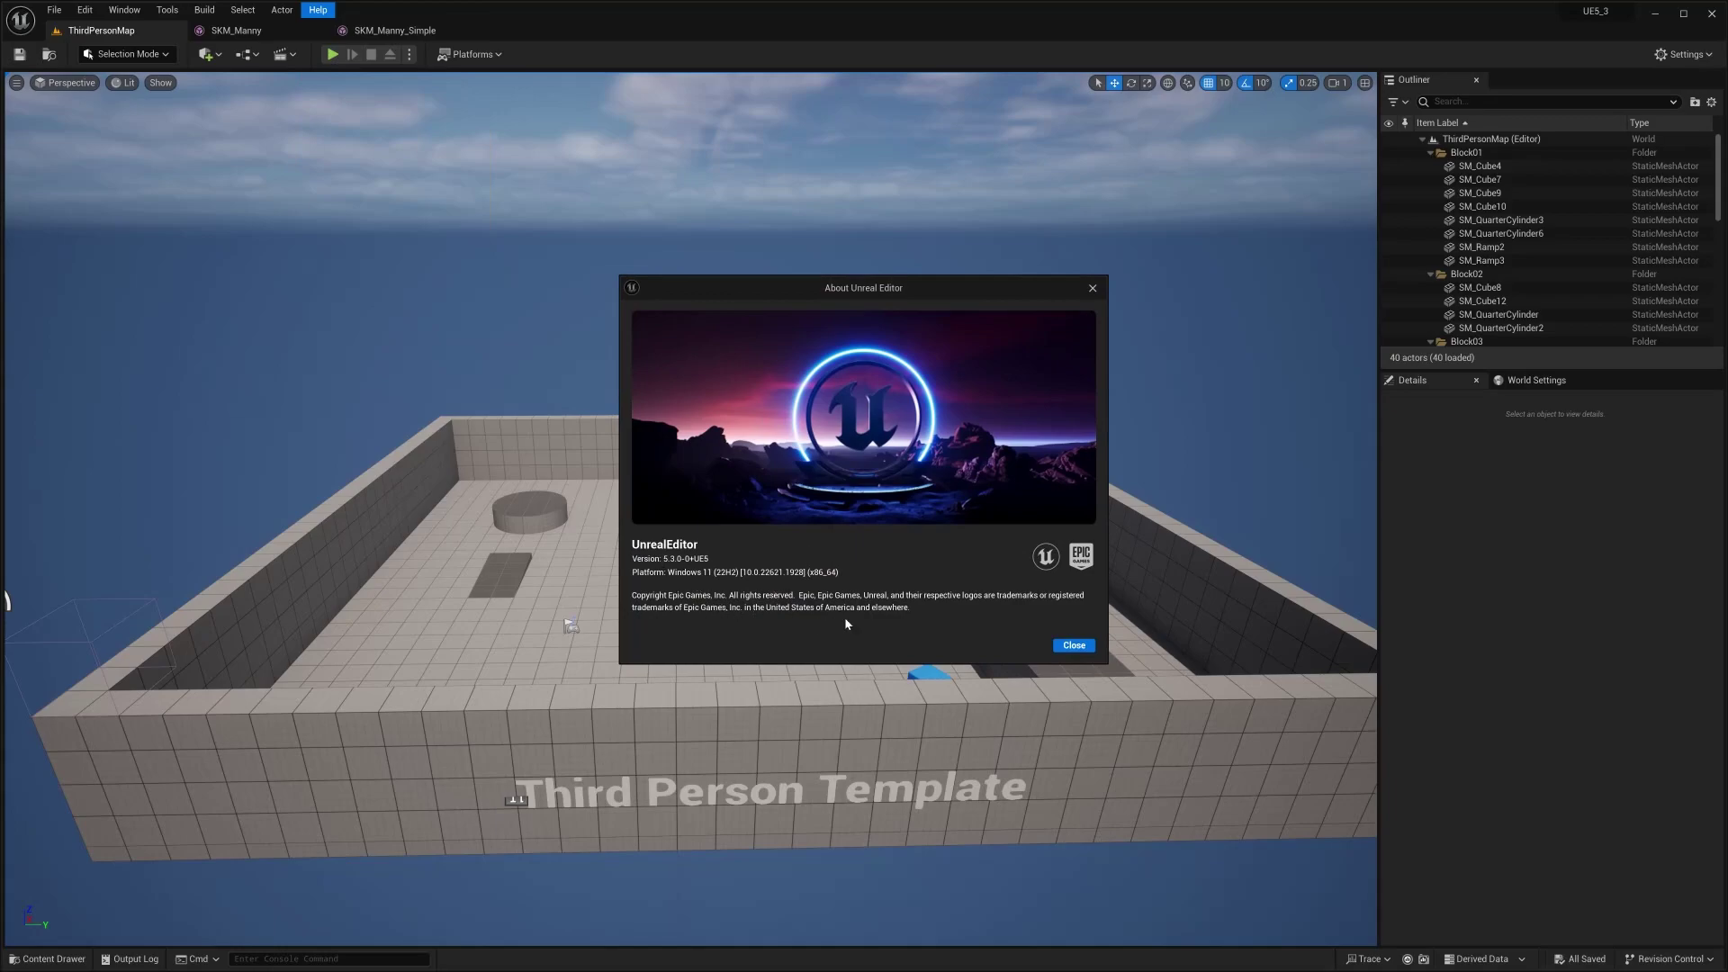
pyautogui.click(1093, 288)
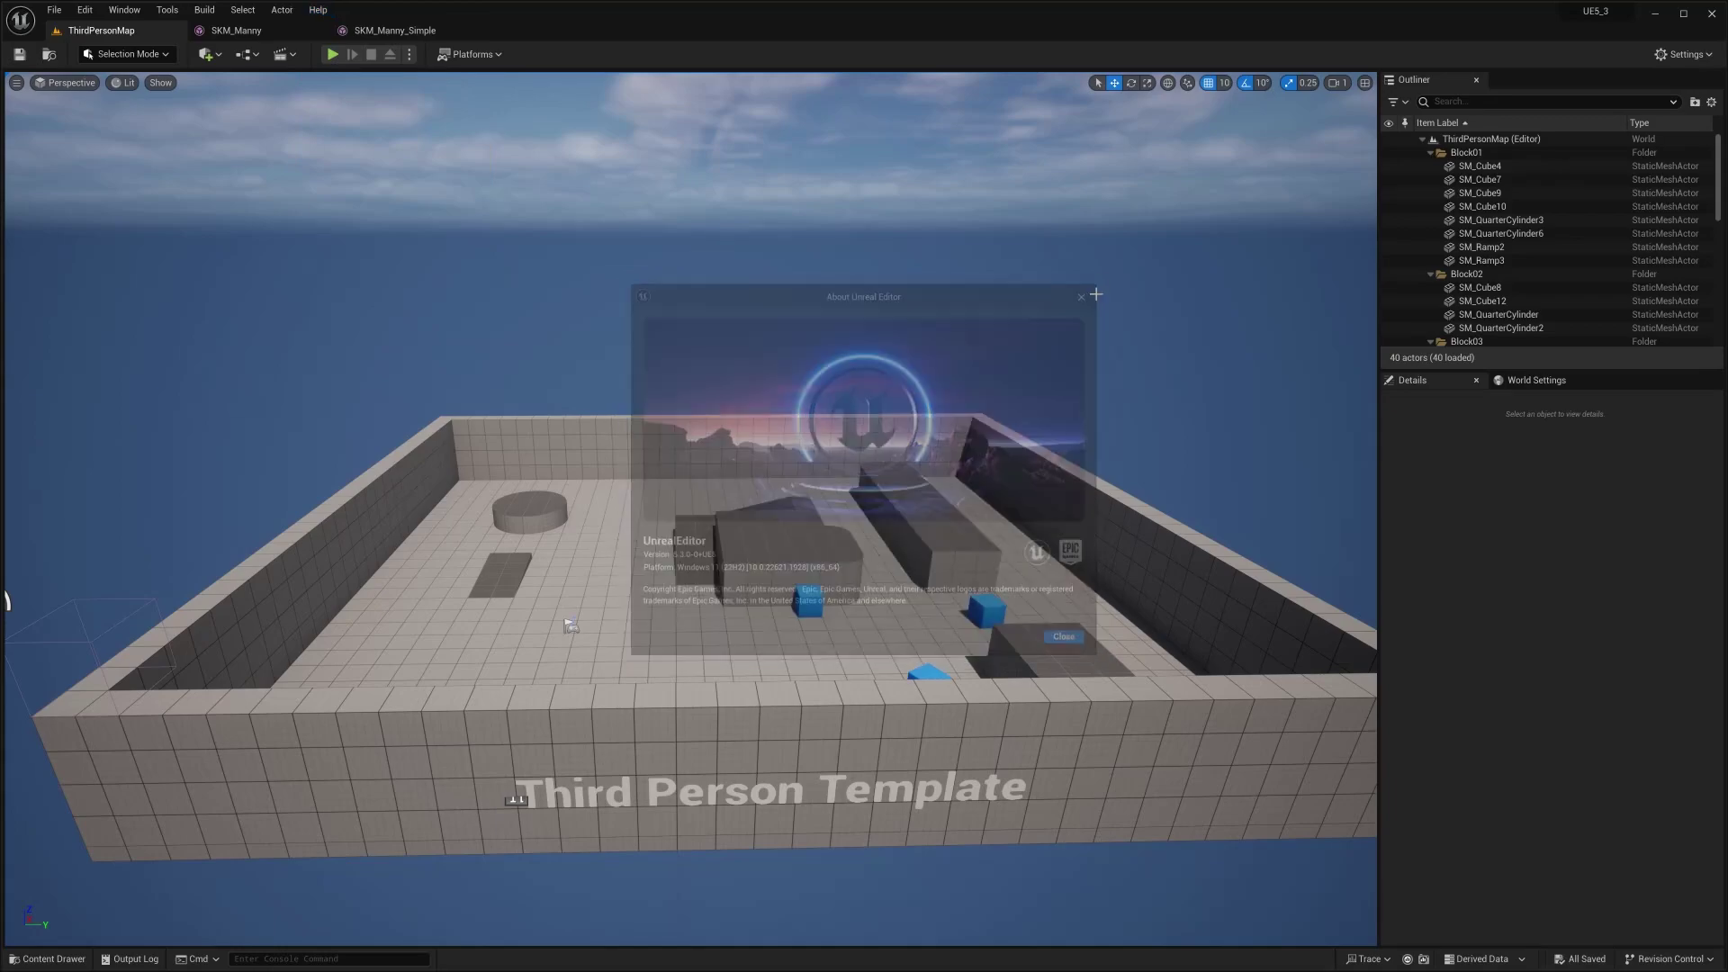
pyautogui.hotkey('alt', 'Tab')
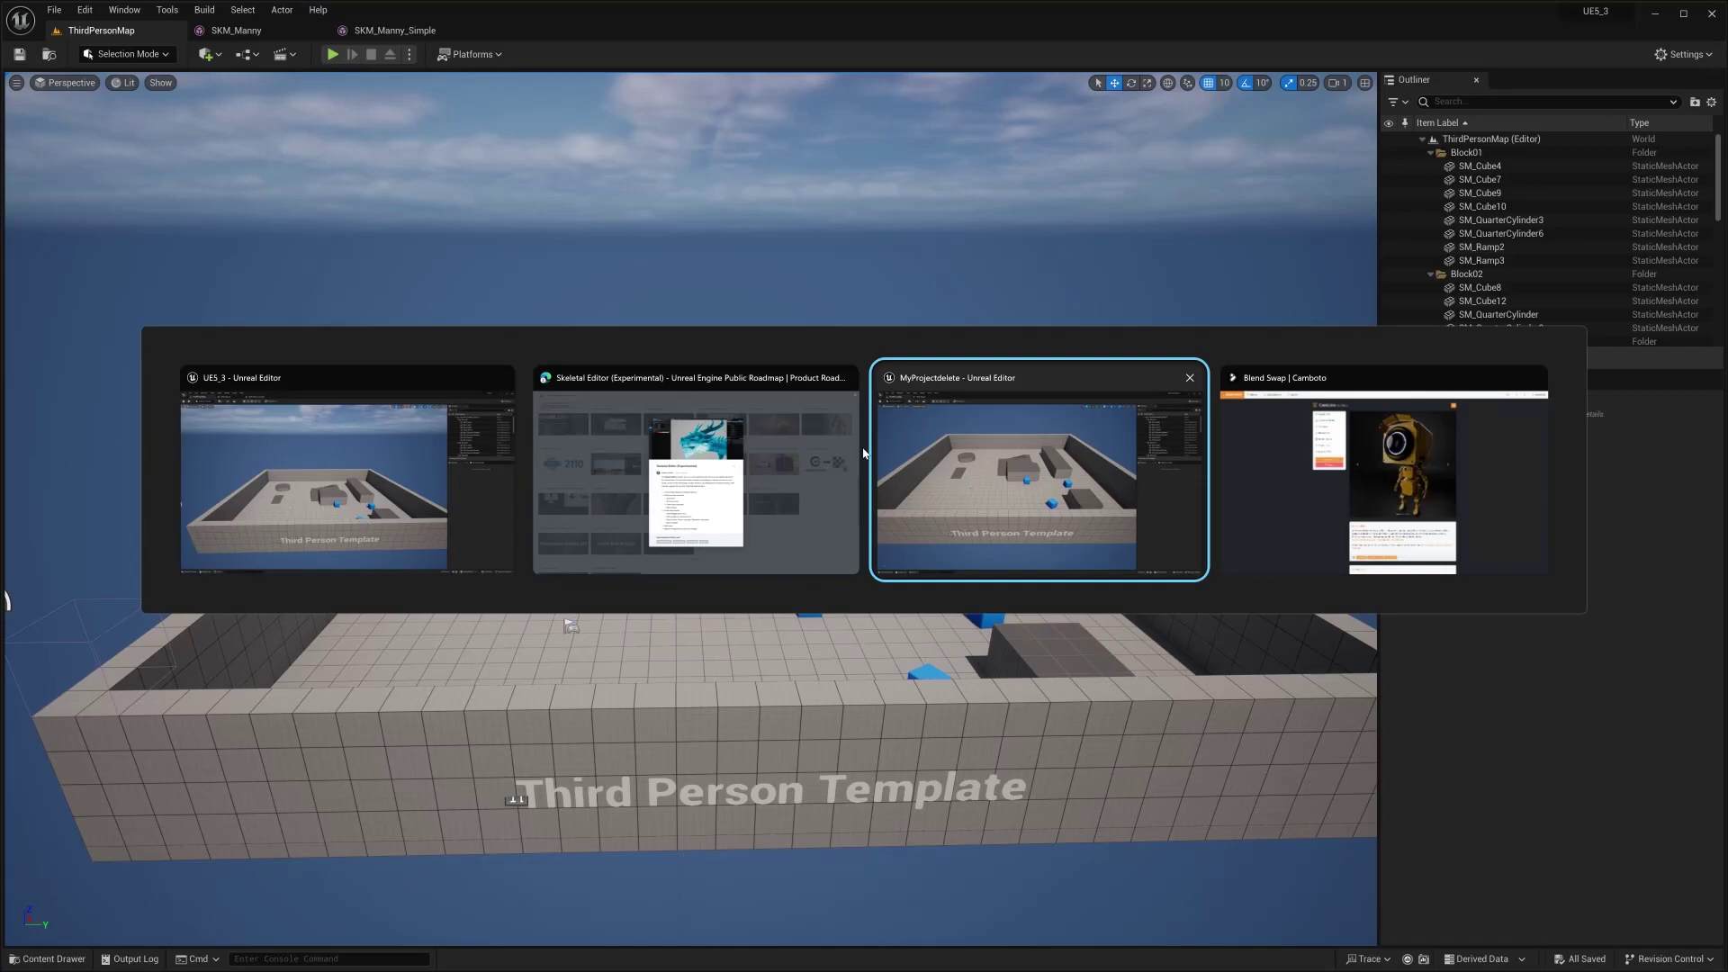
# - In the MyProjectdelete editor, confirm via About that it runs version 5.2.1, then close it
pyautogui.click(997, 483)
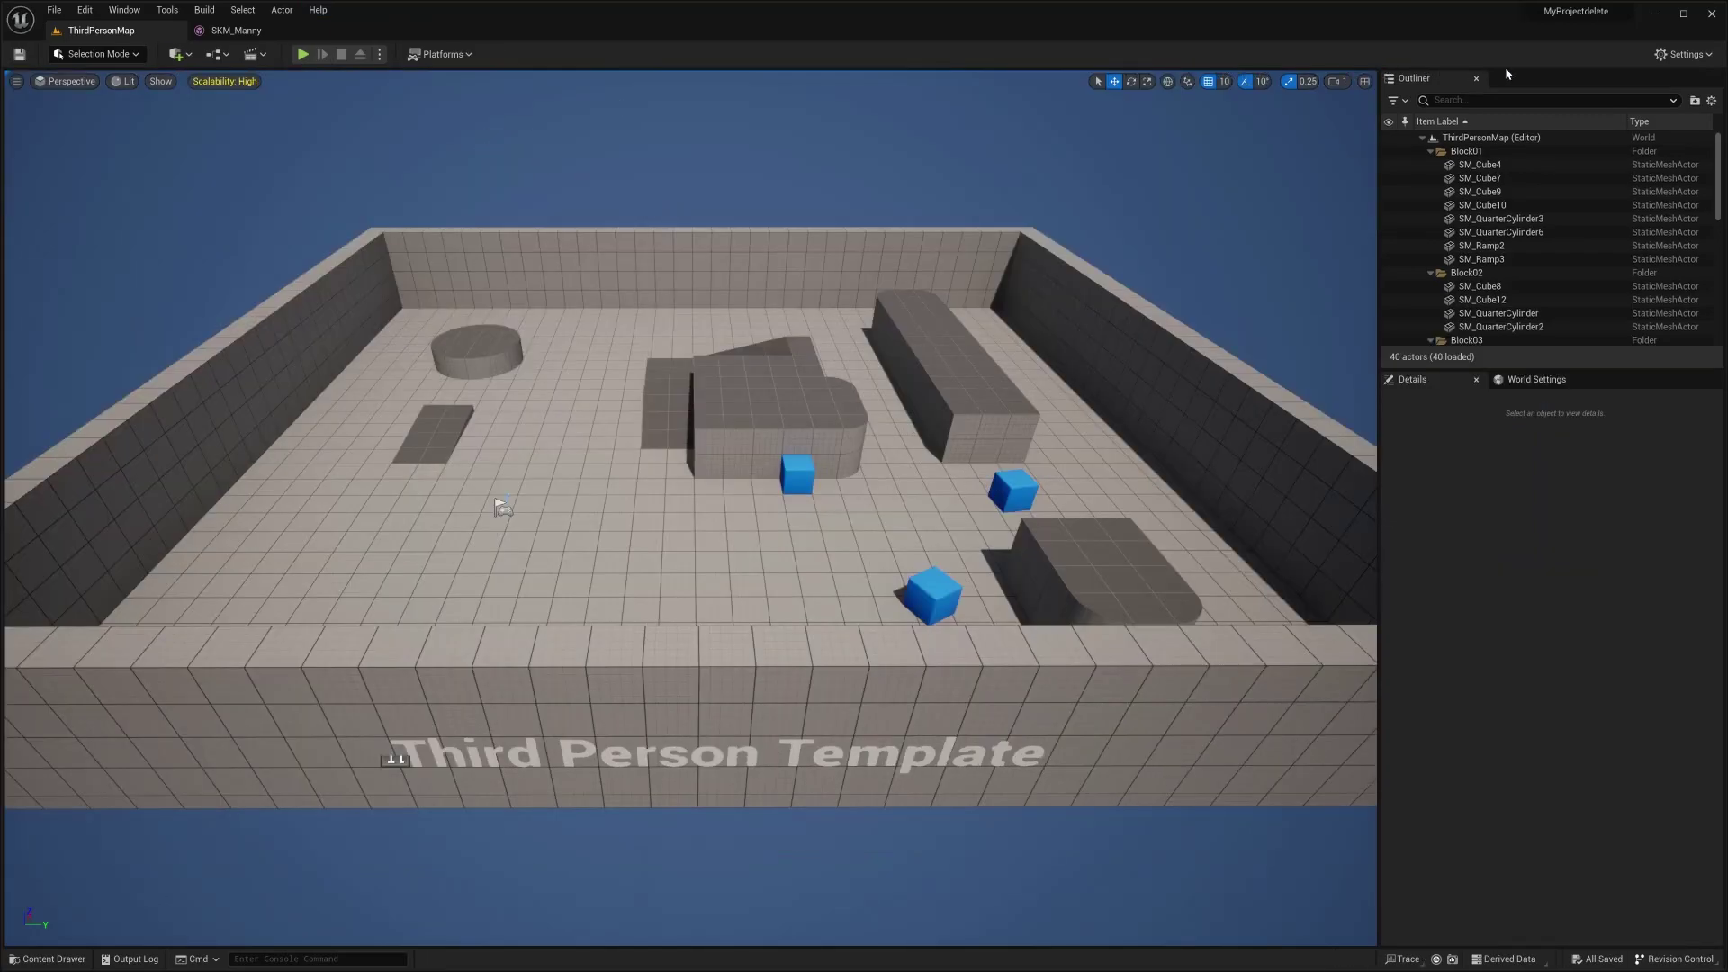
pyautogui.click(318, 9)
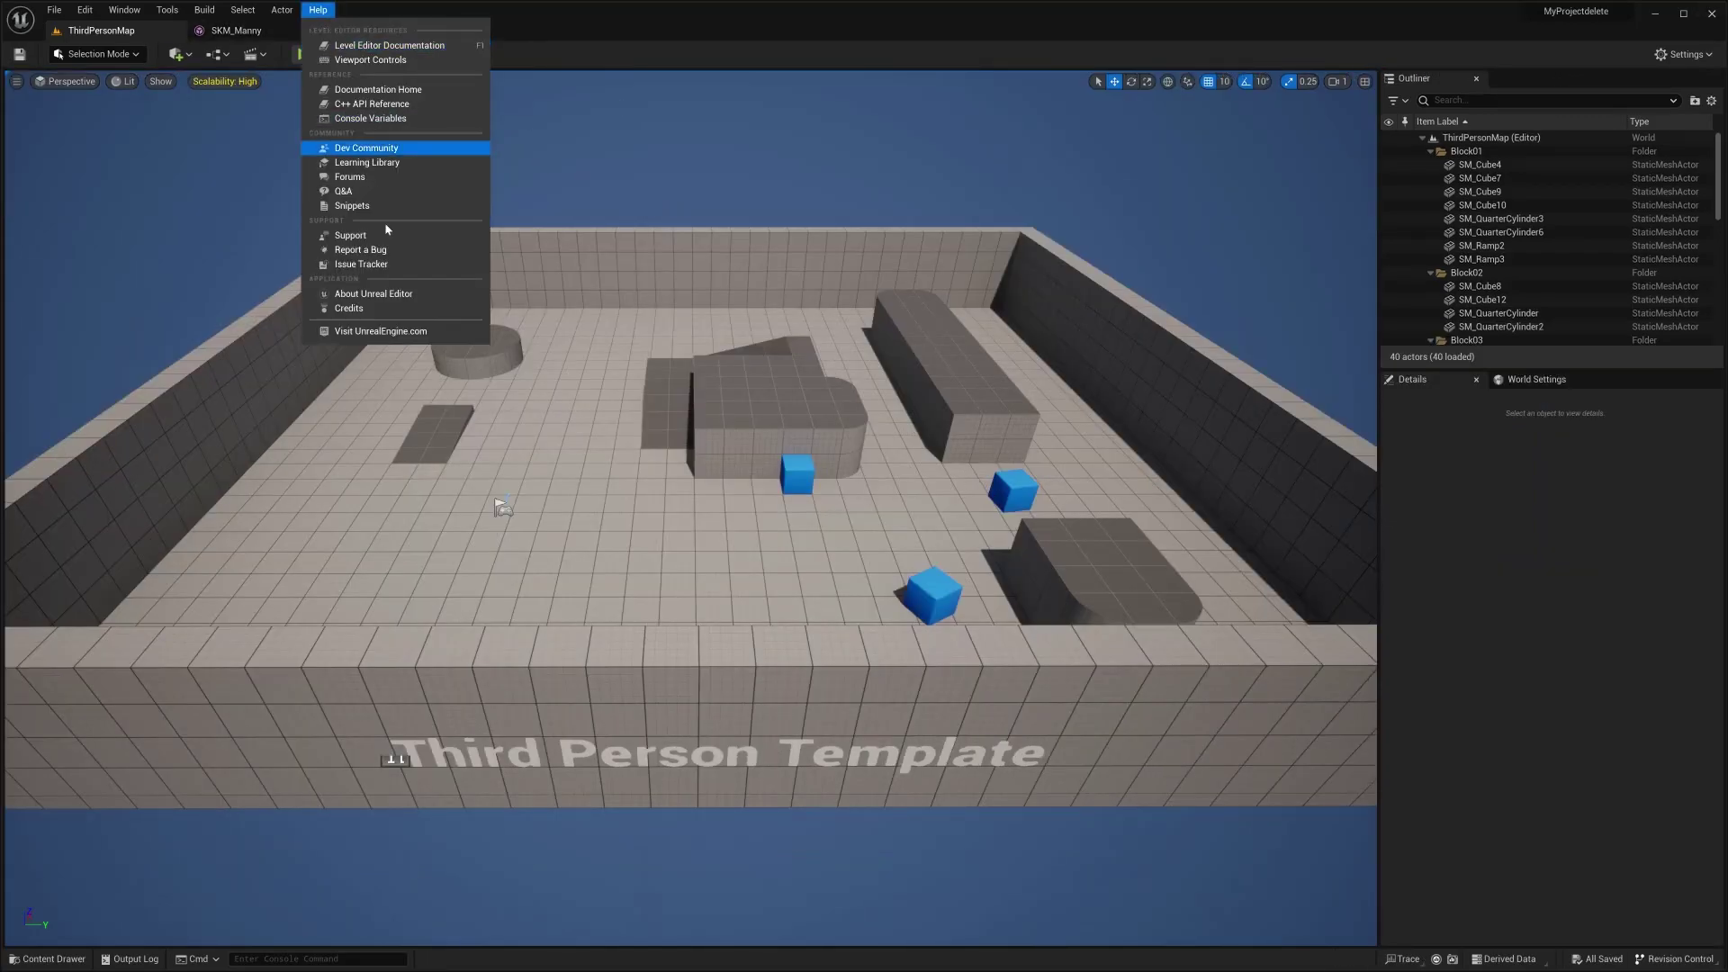
pyautogui.click(396, 293)
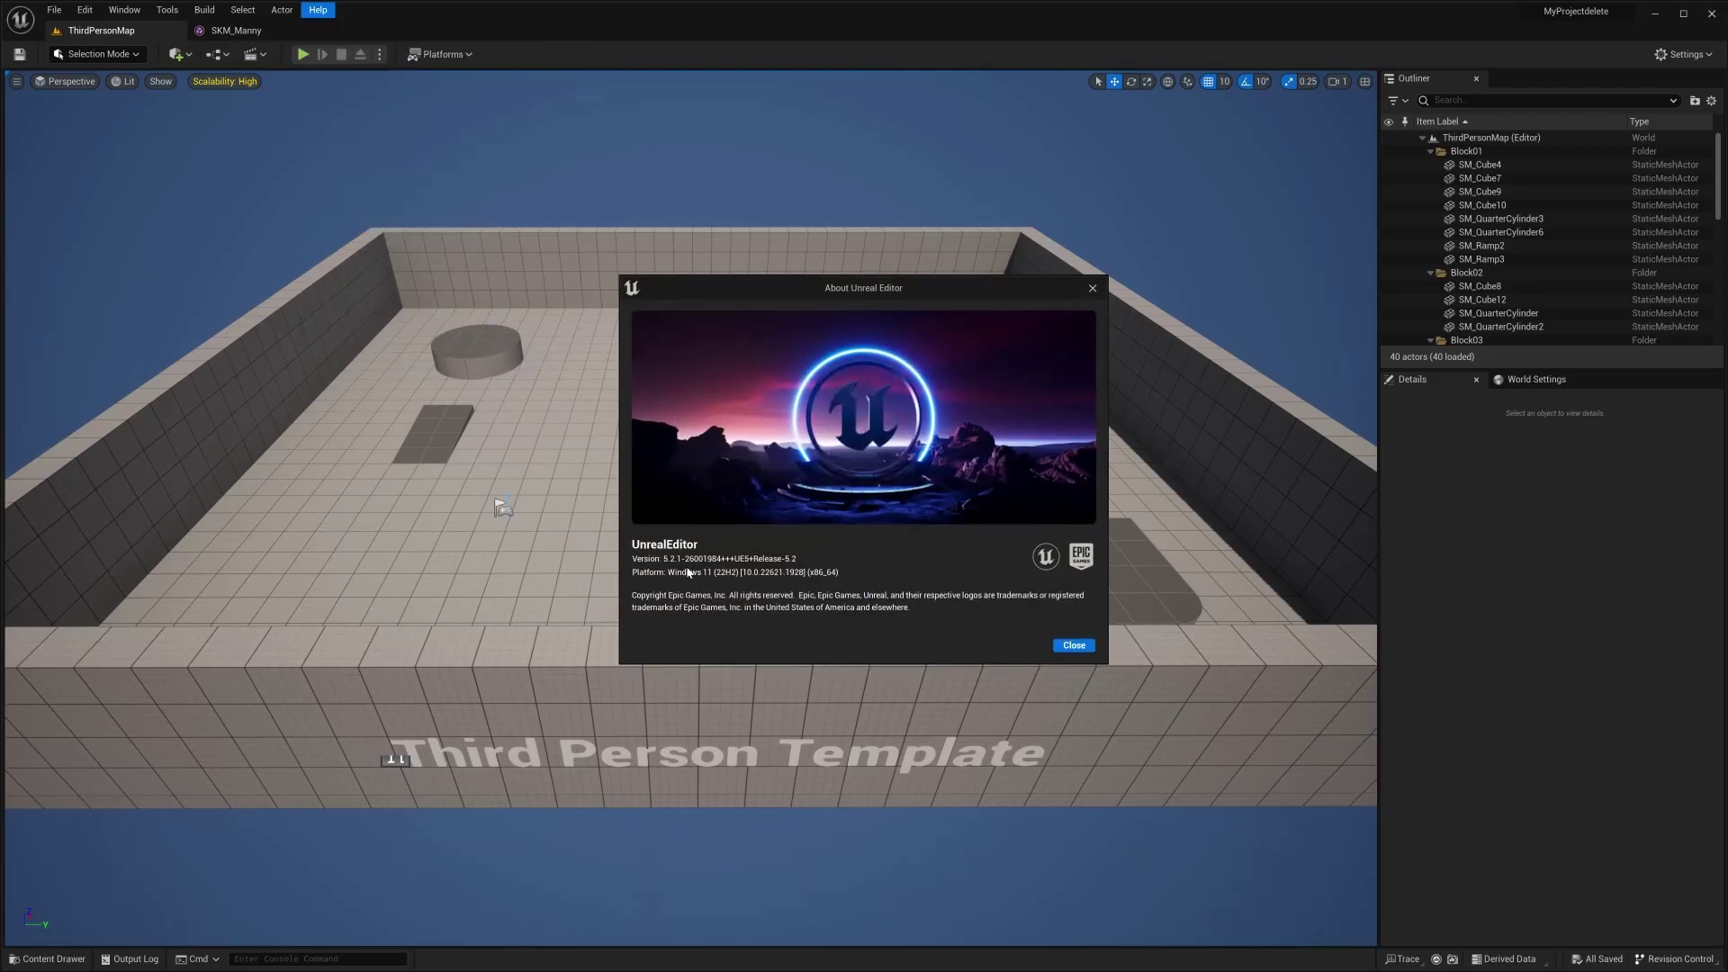
pyautogui.click(1073, 645)
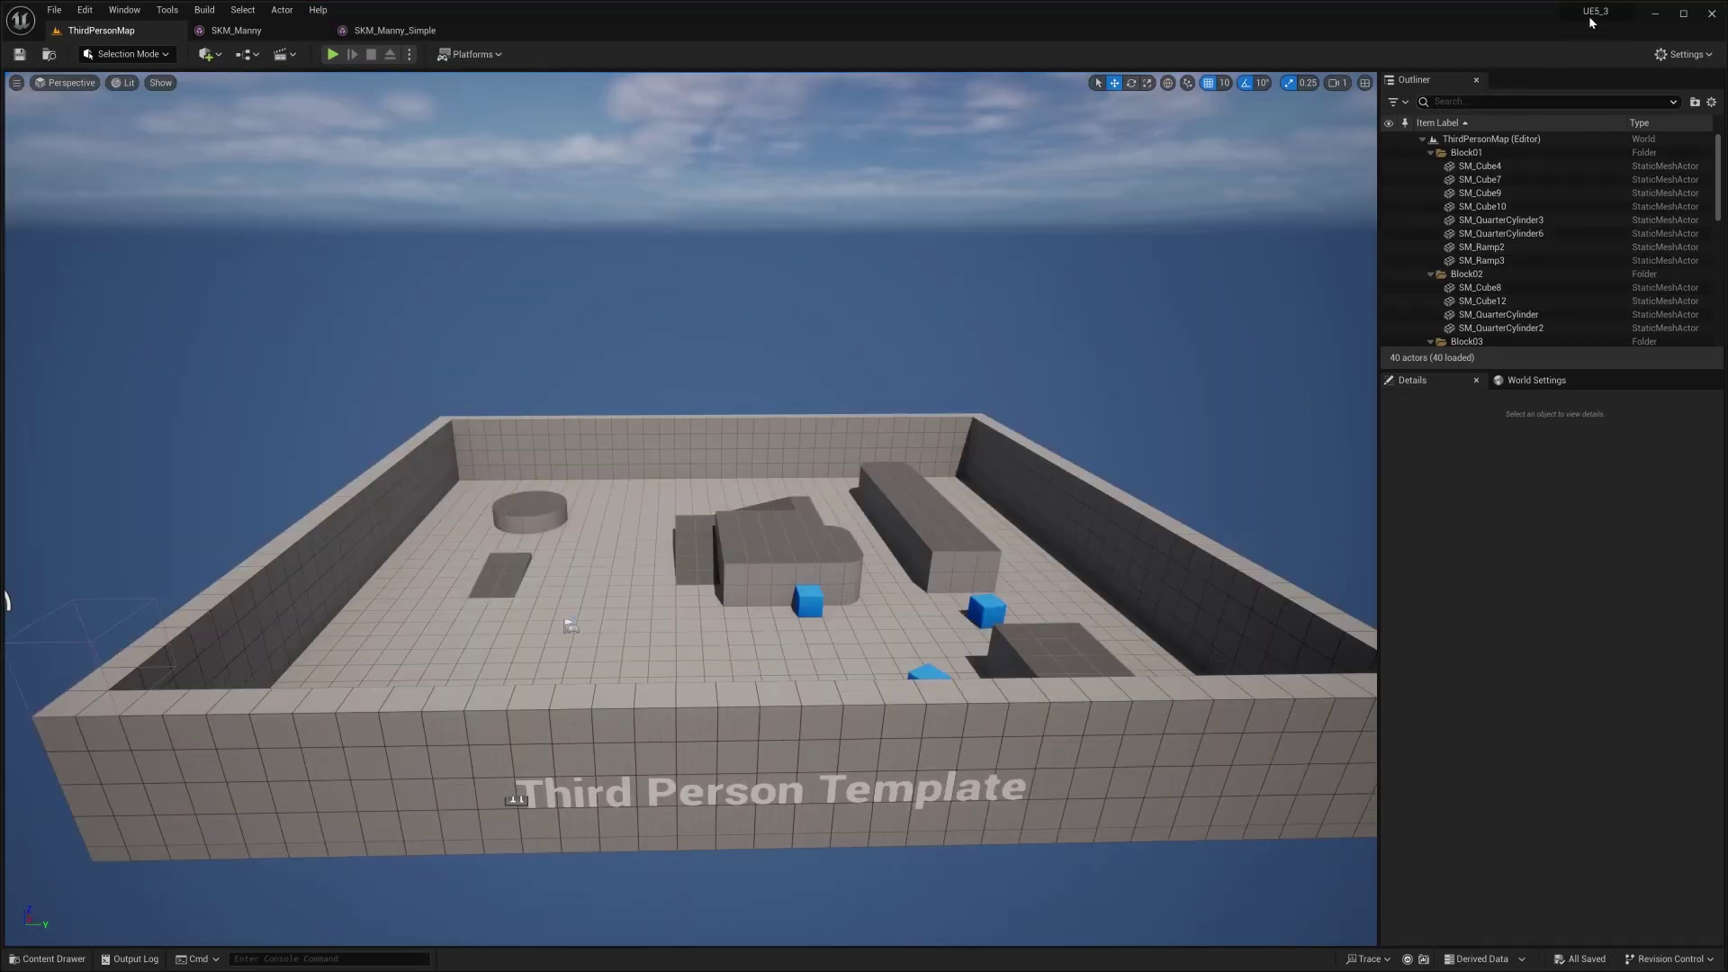
pyautogui.moveTo(1594, 24)
# - Search plugins for 'sket', verify Skeletal Mesh Editing Tools is enabled, and close Plugins
pyautogui.click(85, 10)
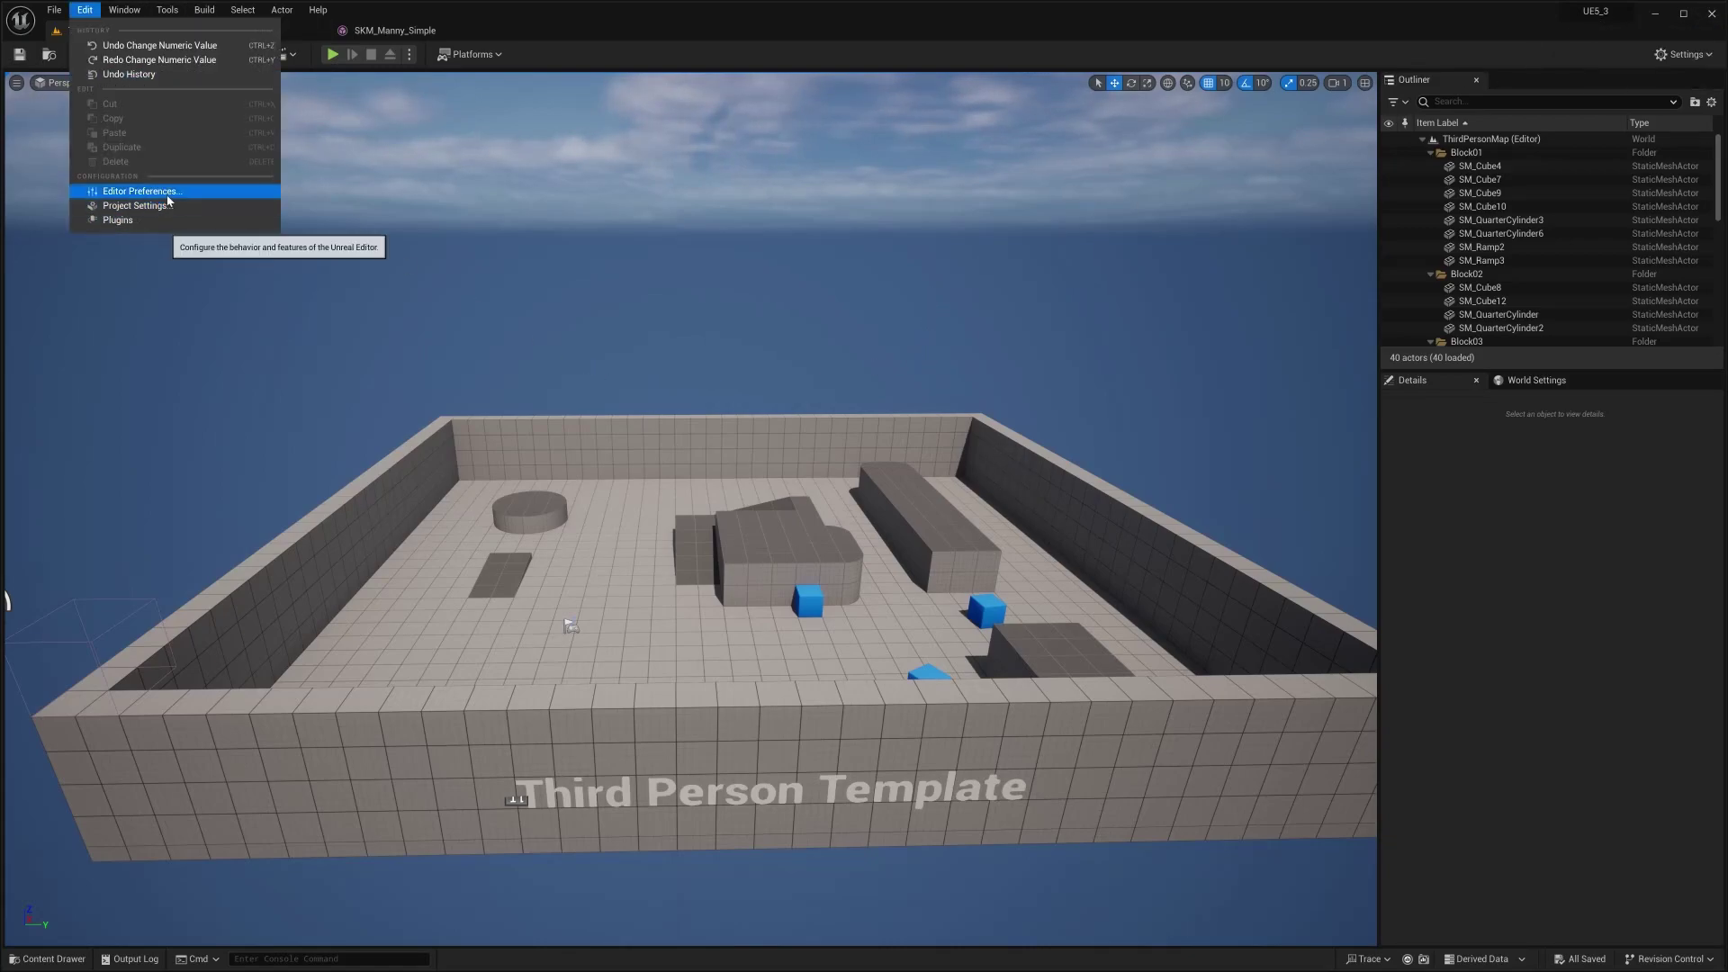
pyautogui.click(144, 220)
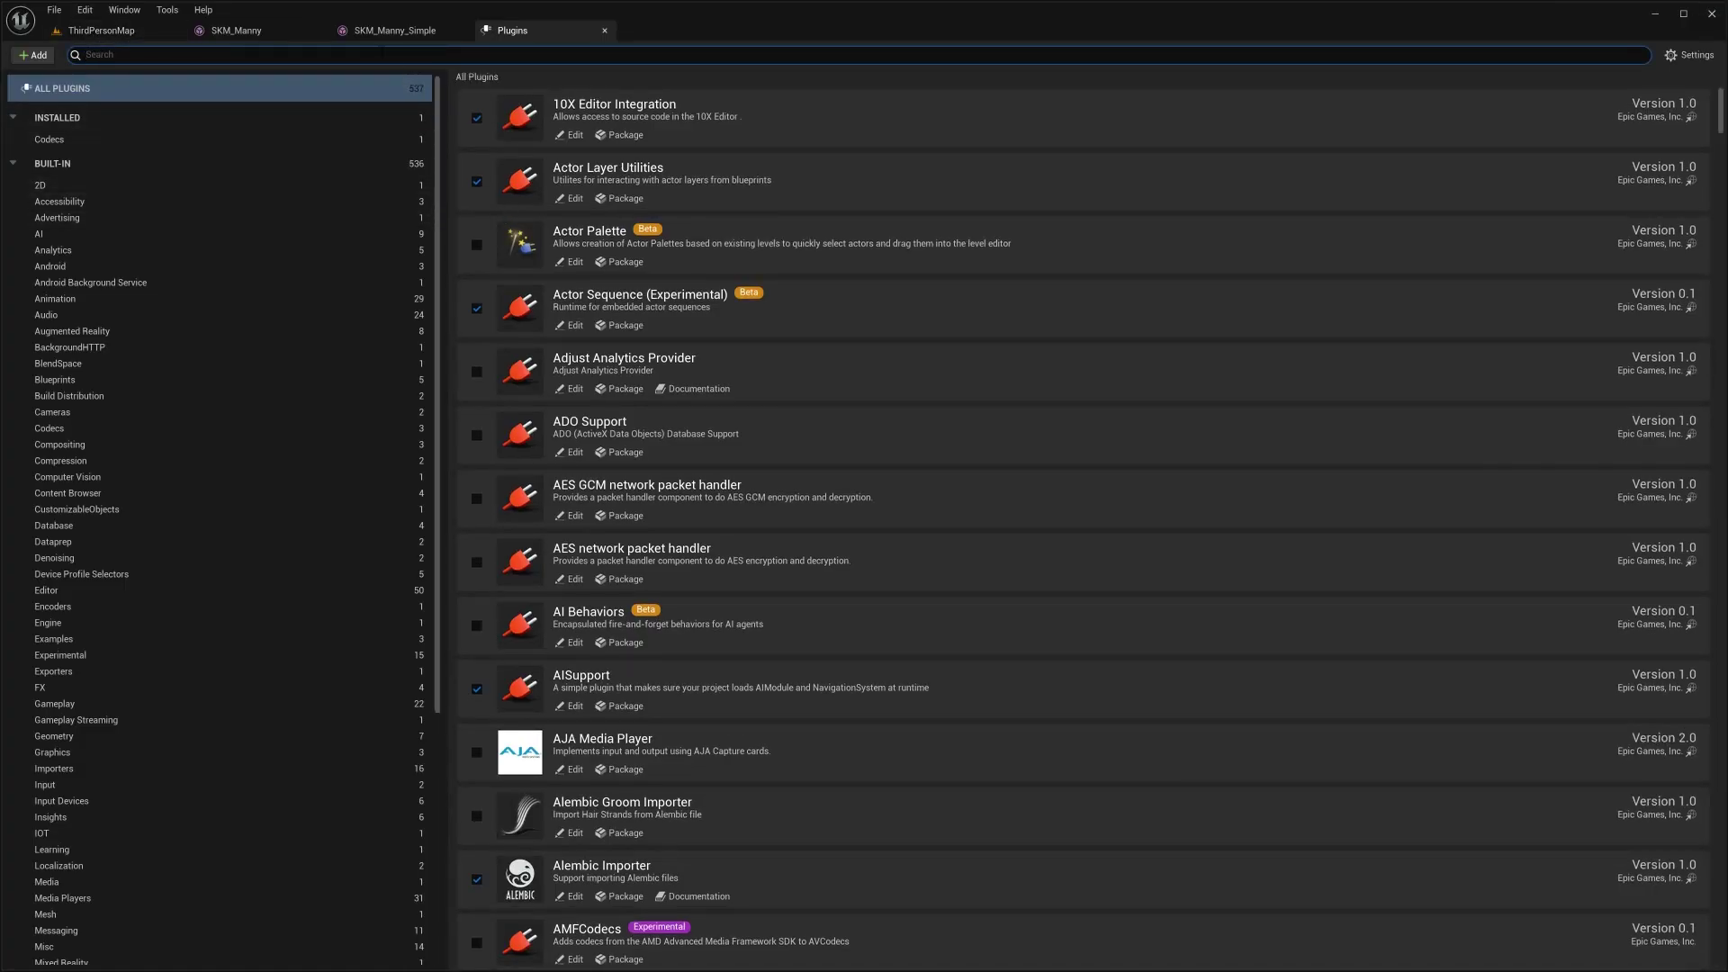
pyautogui.write('sket')
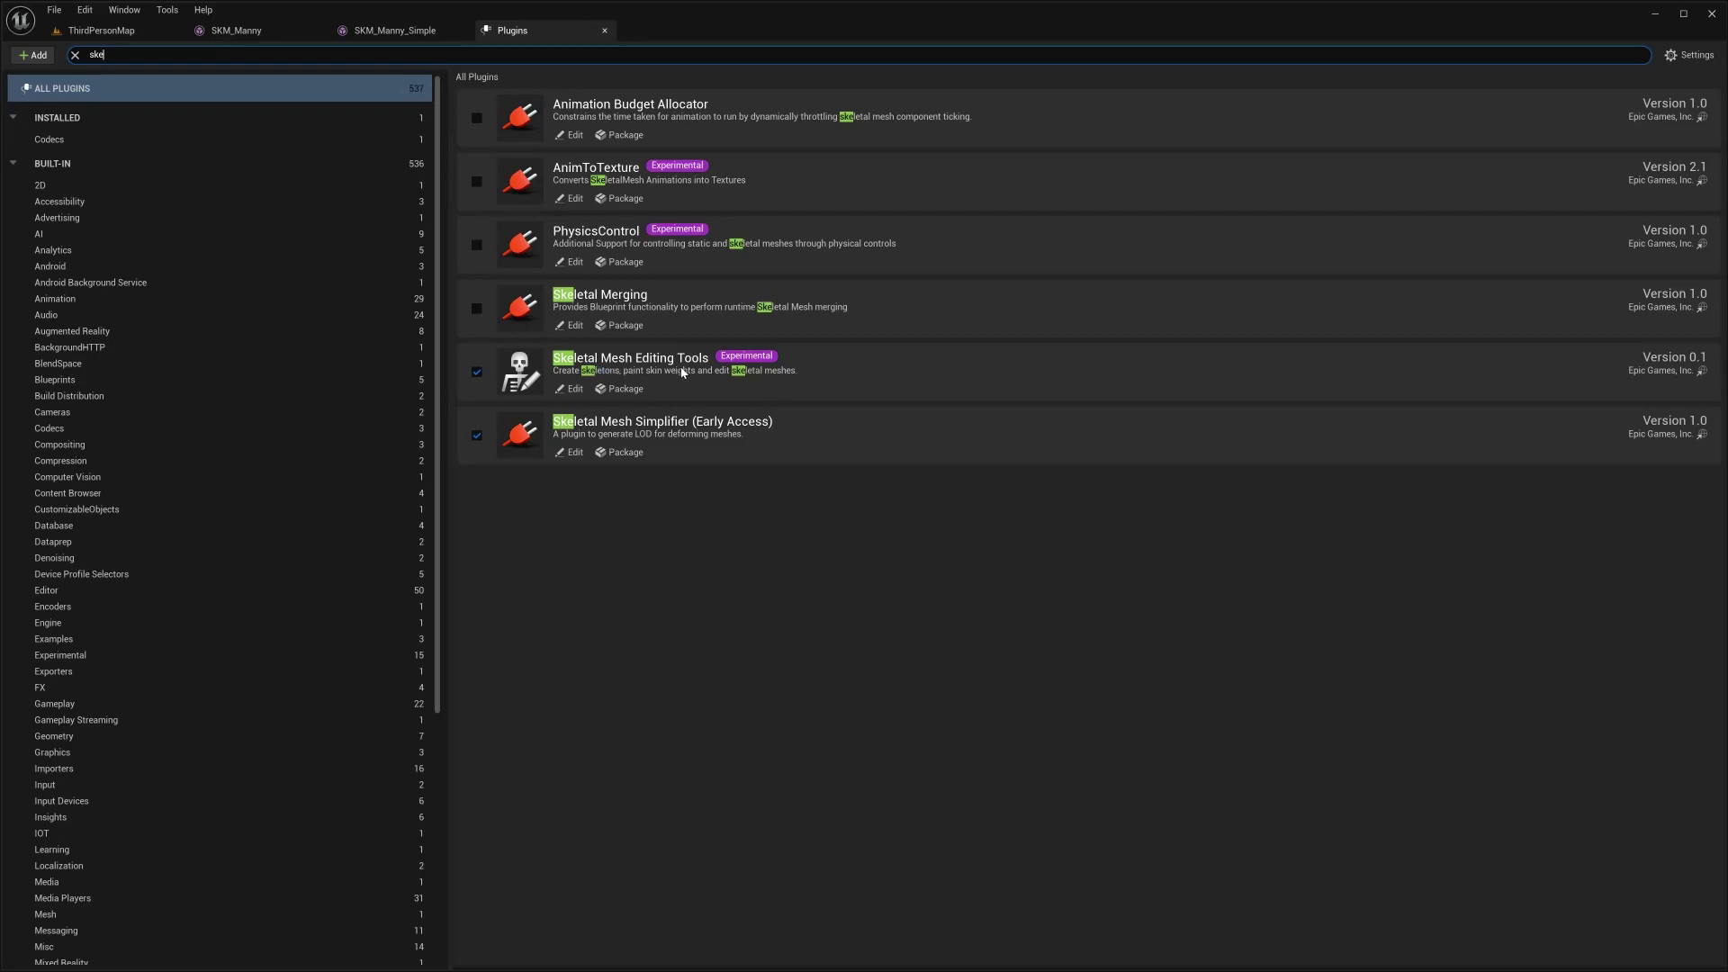
pyautogui.click(604, 31)
# - In MyProjectdelete, open SKM_Manny_Simple from the Content Drawer and turn on its Modeling Tools
pyautogui.hotkey('alt', 'Tab')
pyautogui.hotkey('alt', 'Tab')
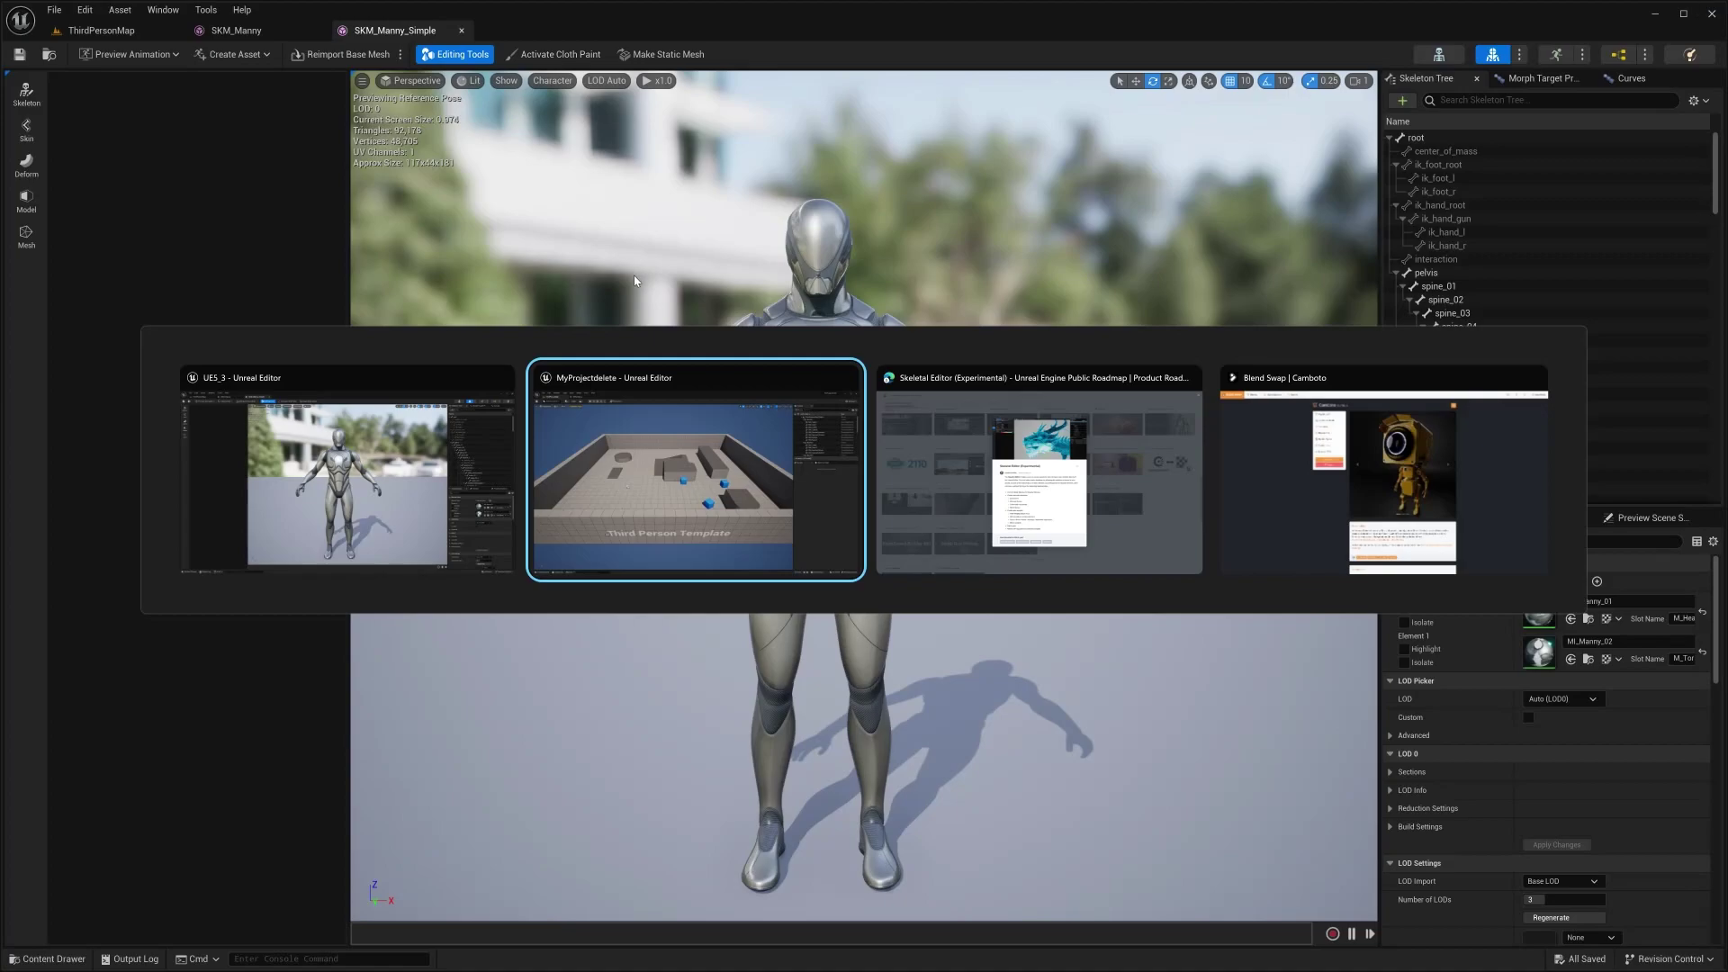
pyautogui.click(670, 389)
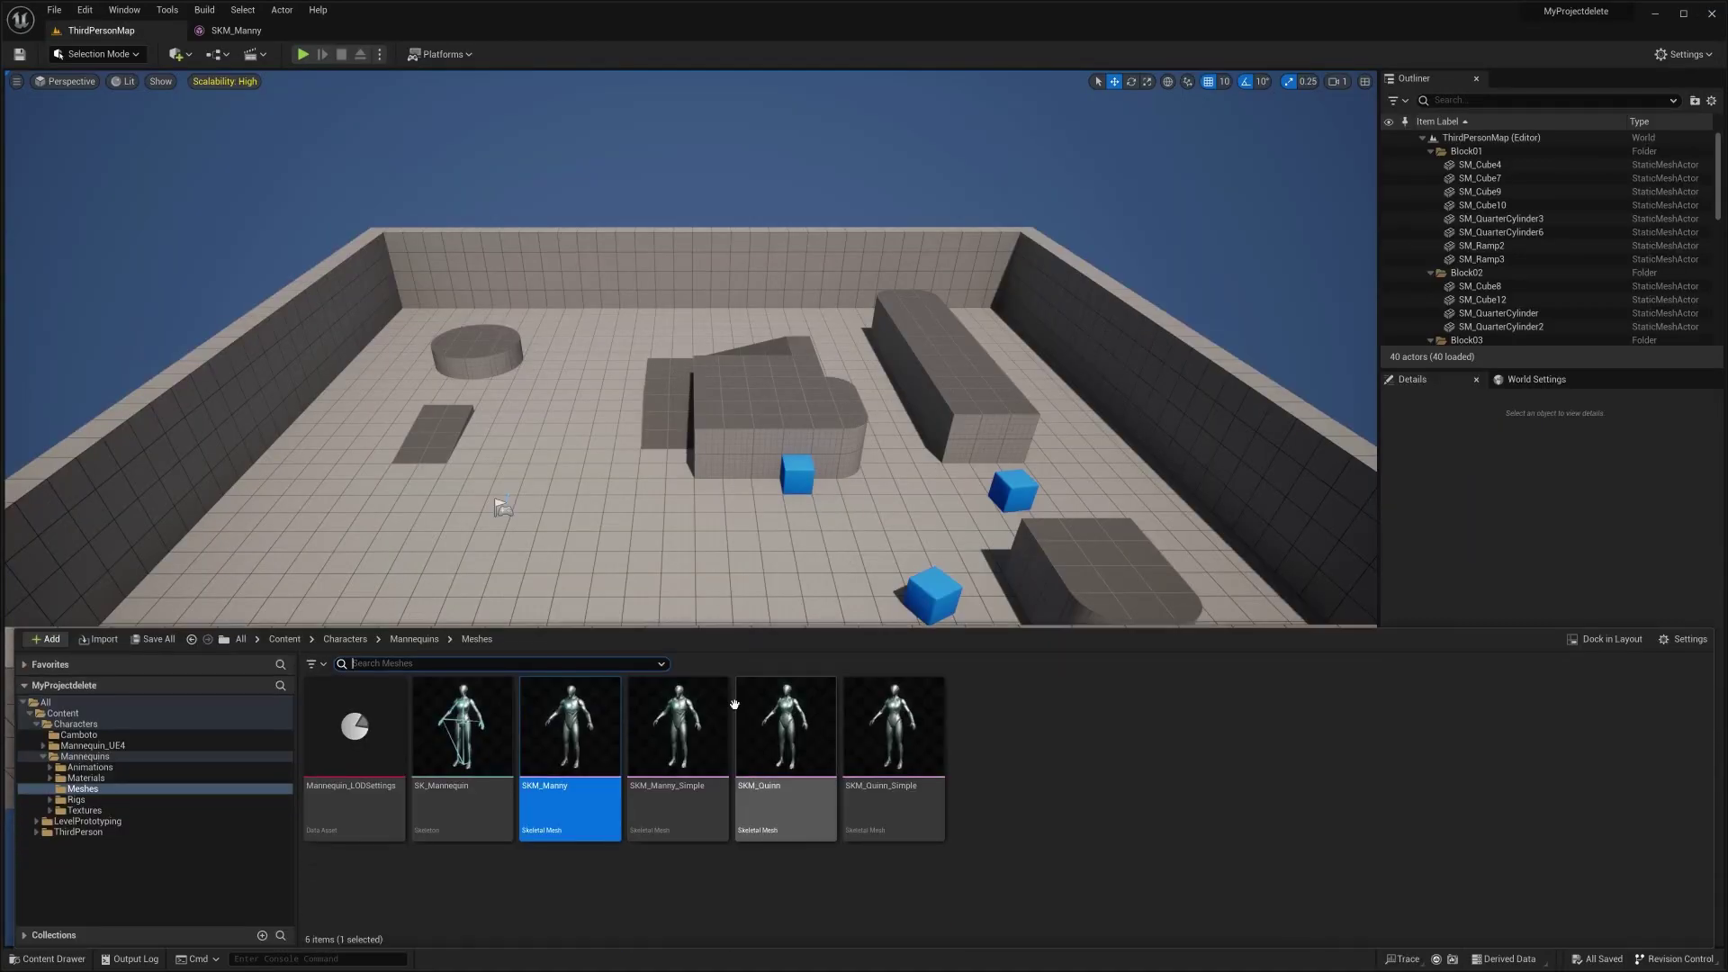
pyautogui.hotkey('ctrl', 'space')
pyautogui.doubleClick(667, 720)
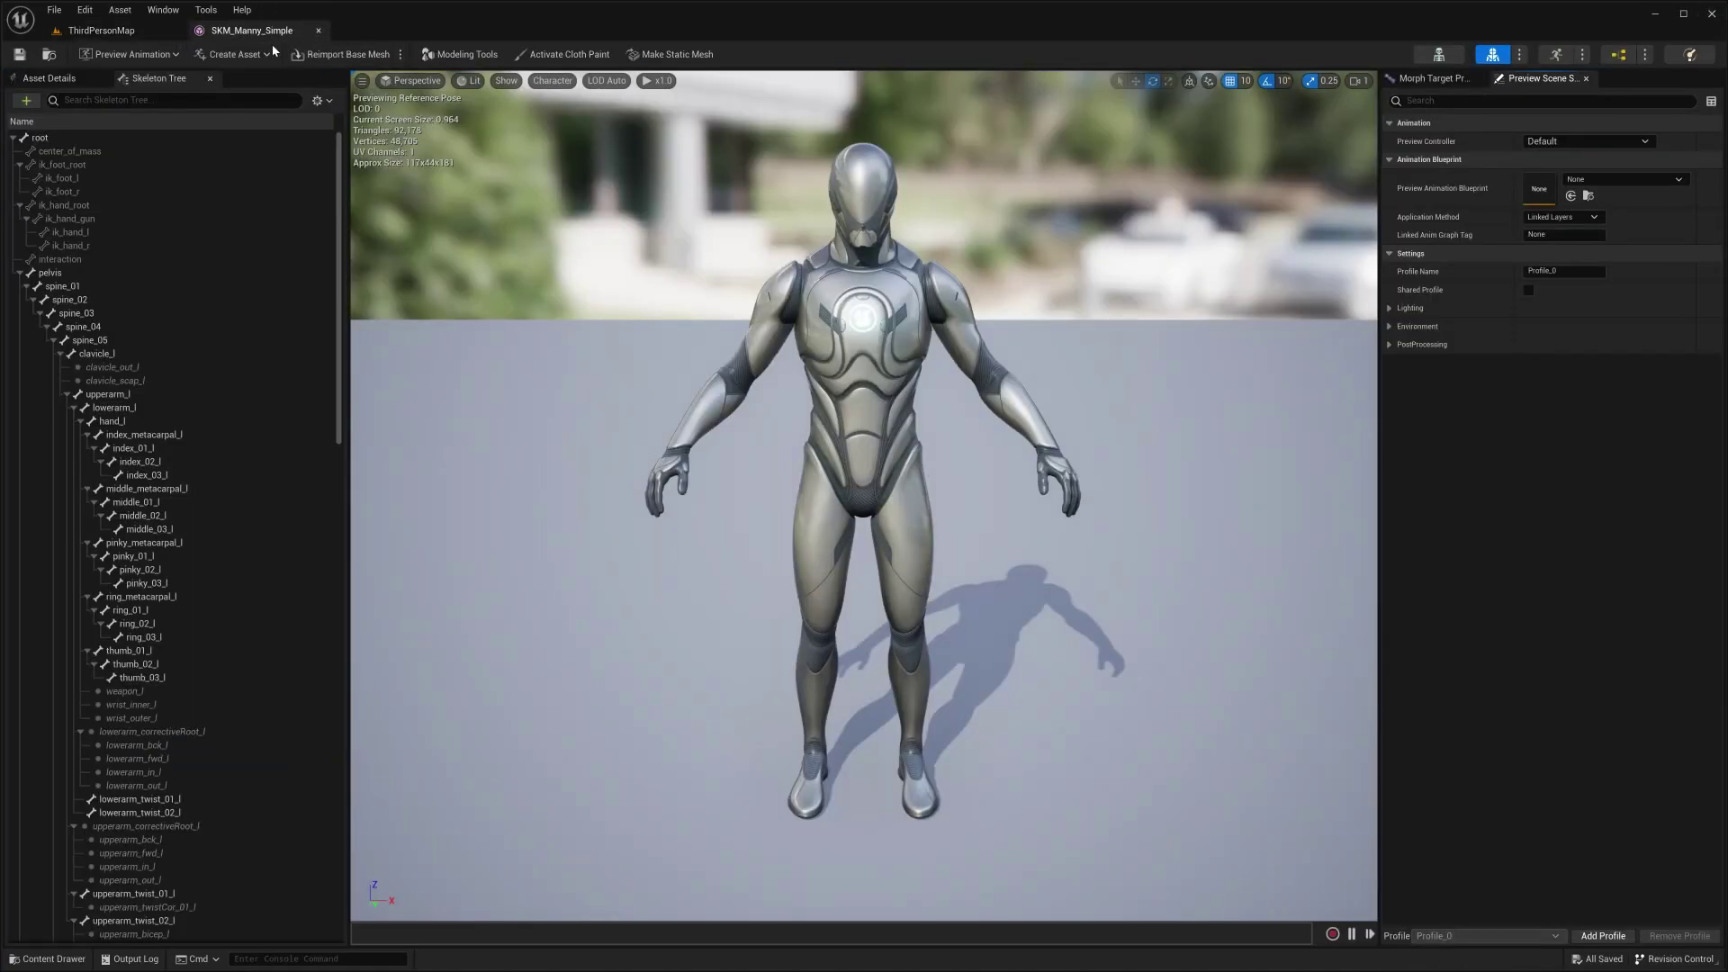
pyautogui.click(474, 58)
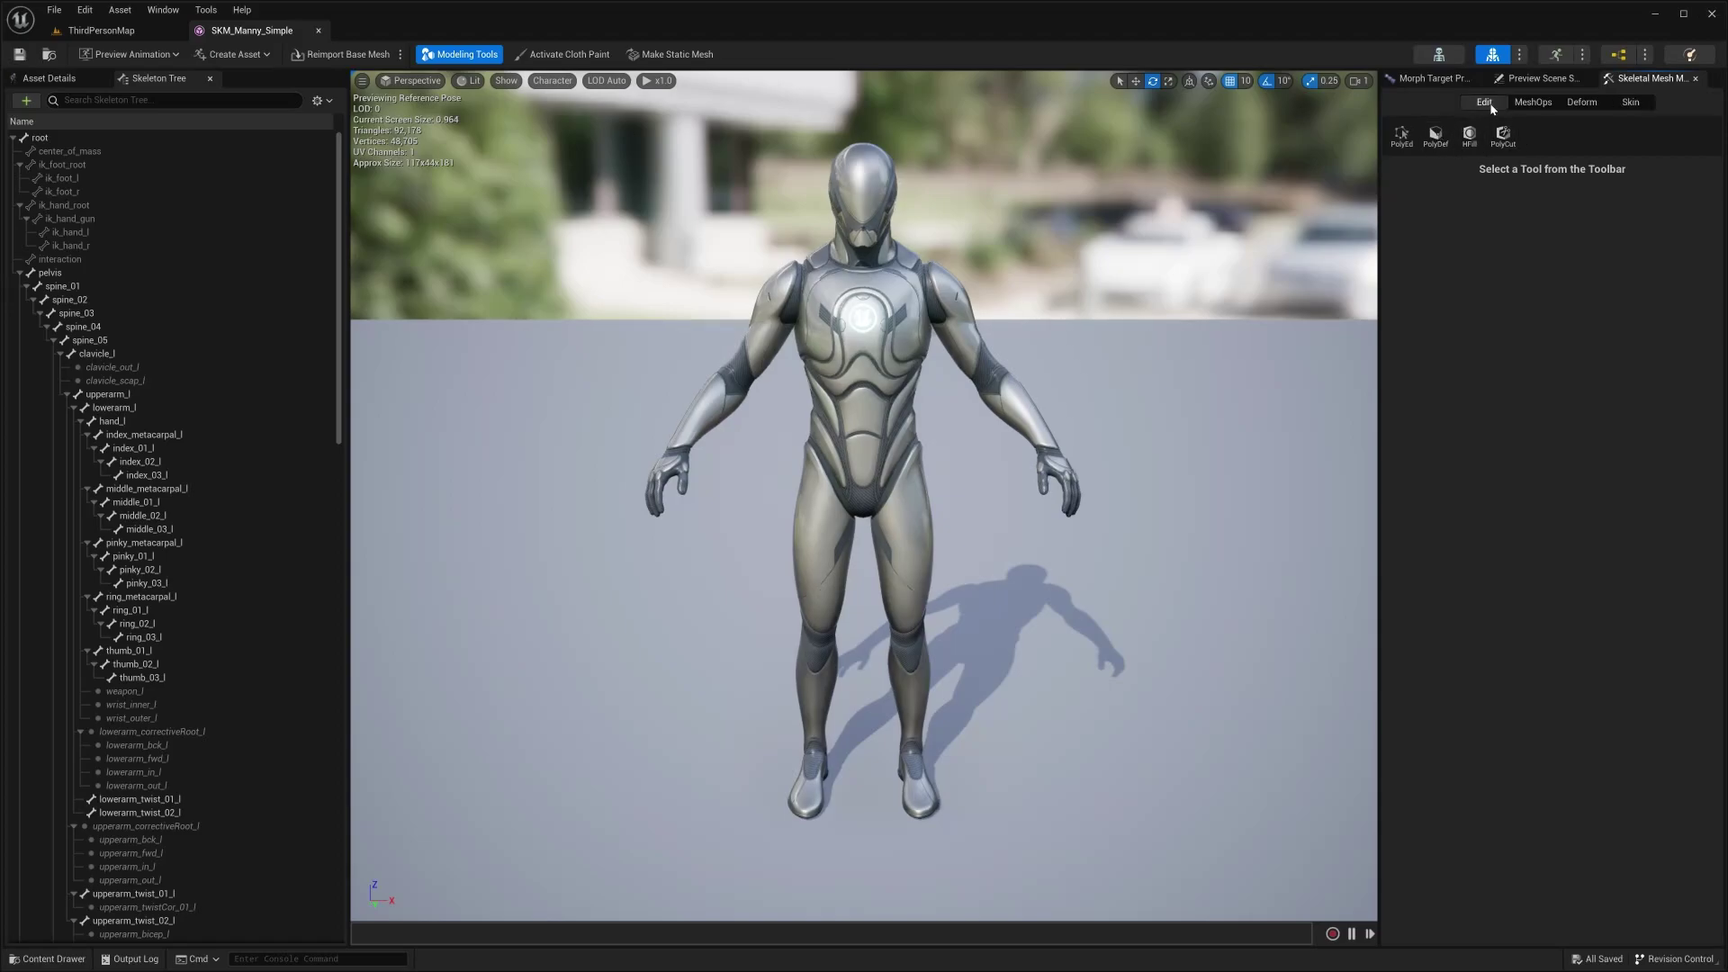
pyautogui.click(1547, 106)
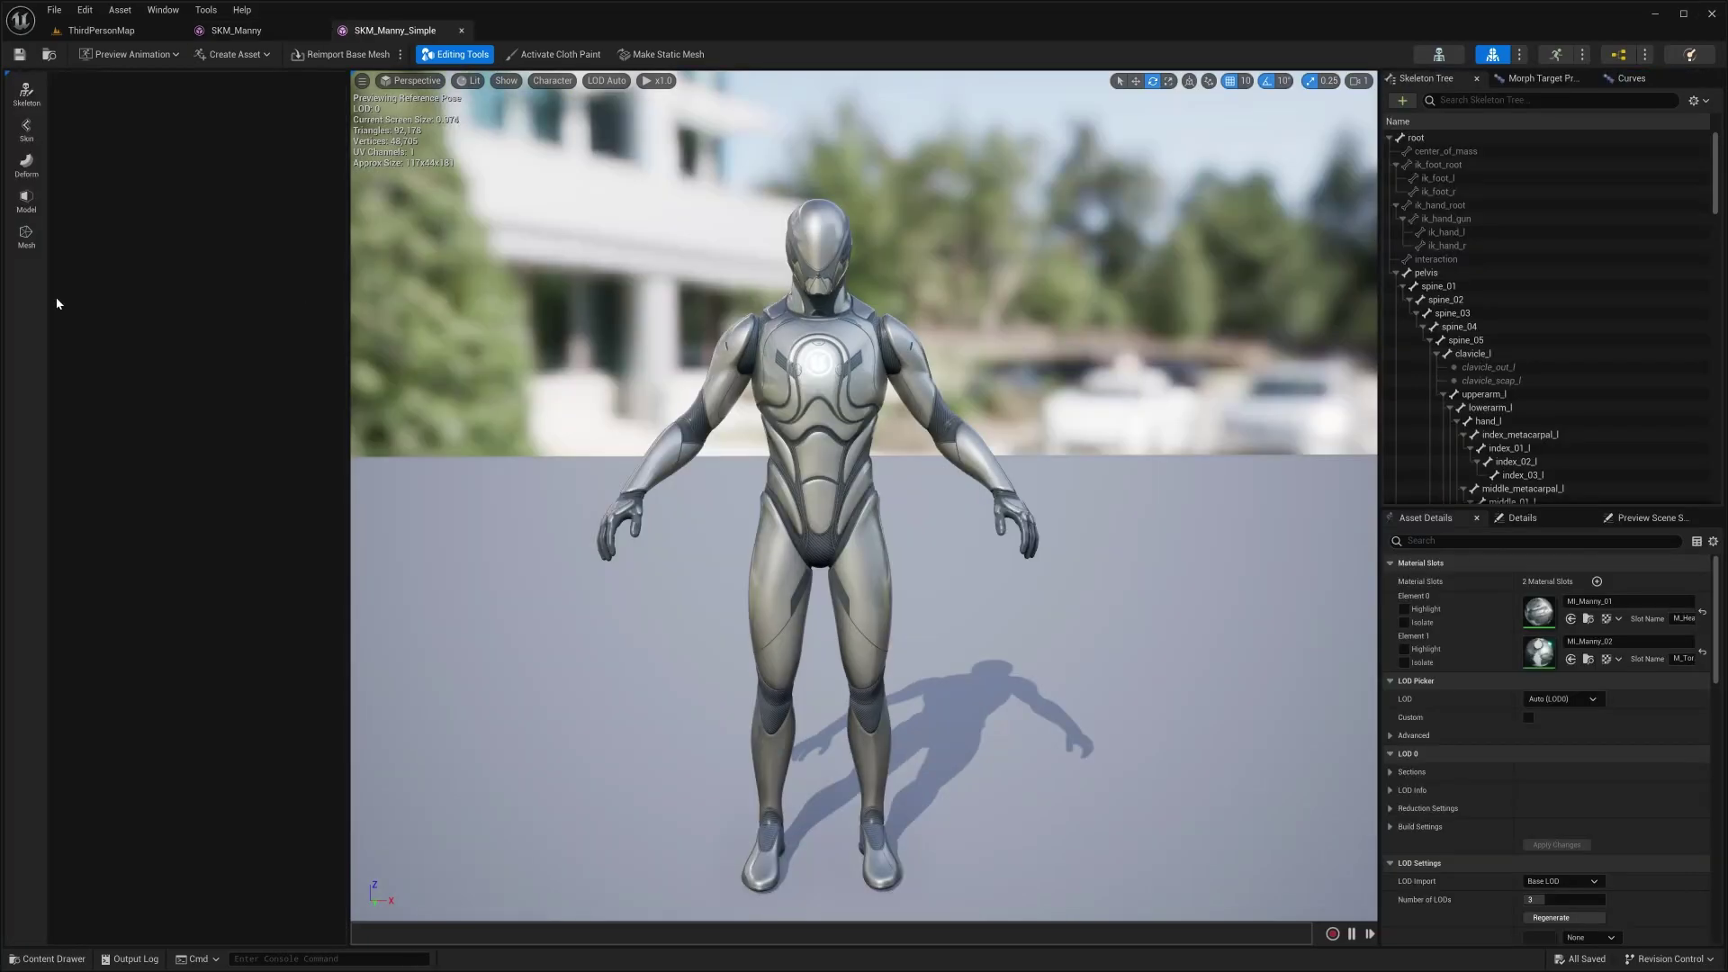
# - Start Edit Skeleton in the 5.3 skeleton editing tools, toggling between the Edit and Add actions
pyautogui.click(33, 206)
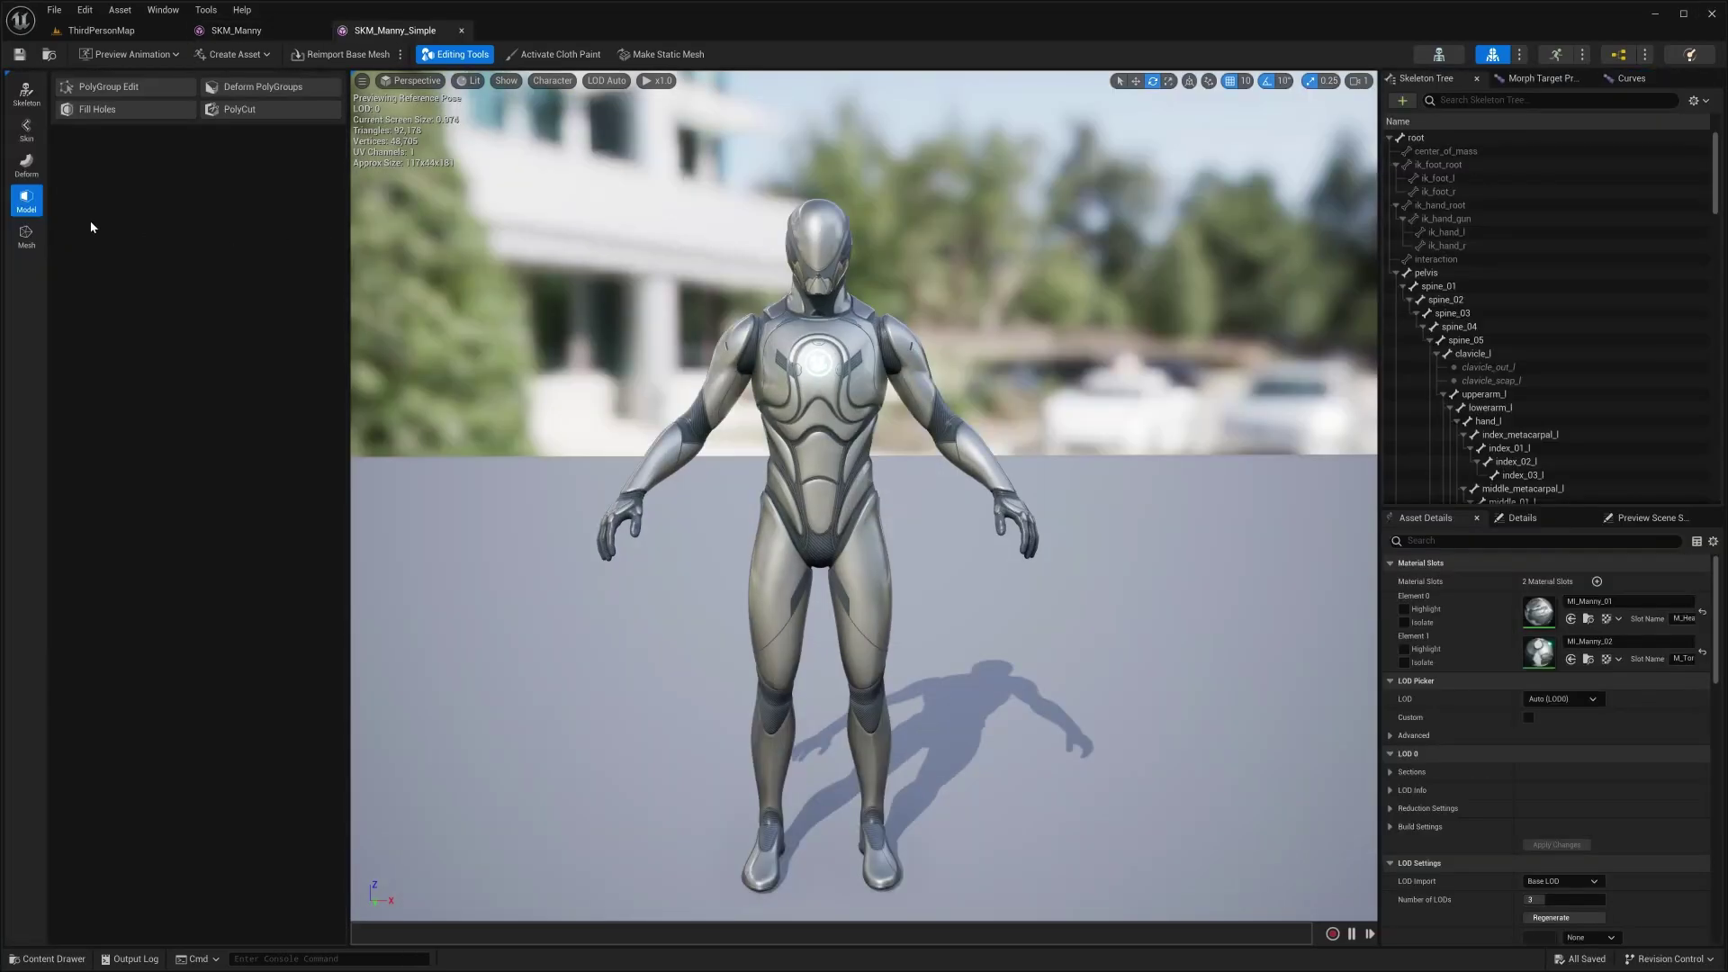
pyautogui.click(38, 105)
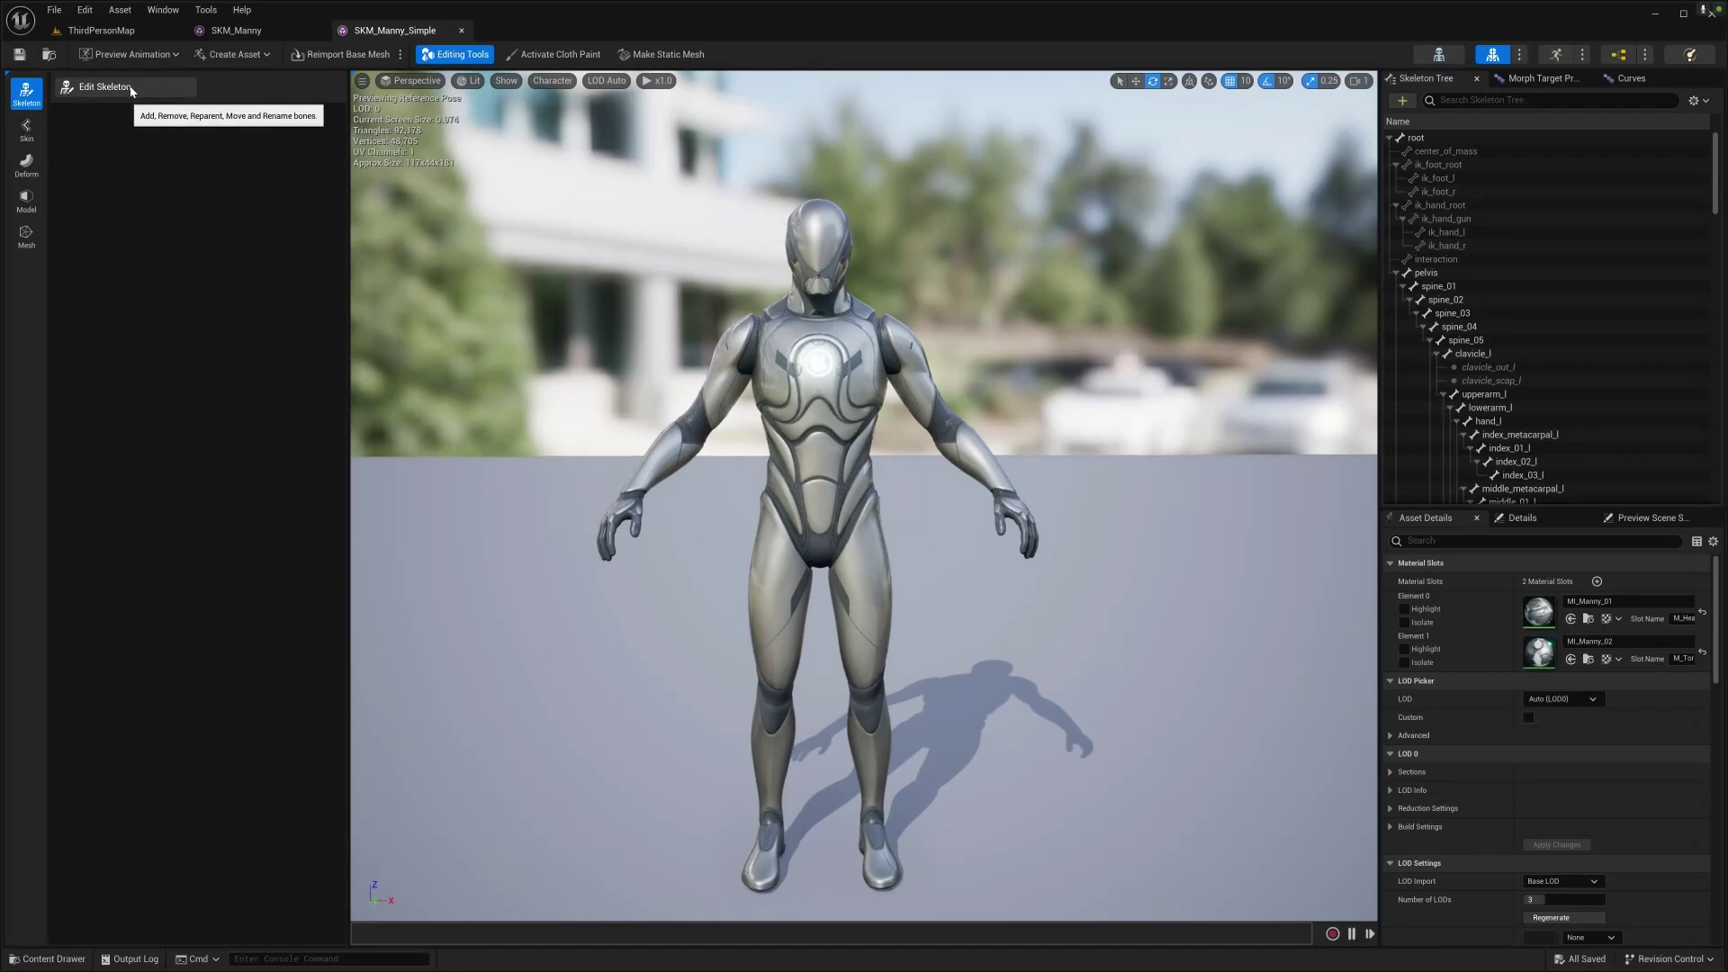
pyautogui.click(198, 121)
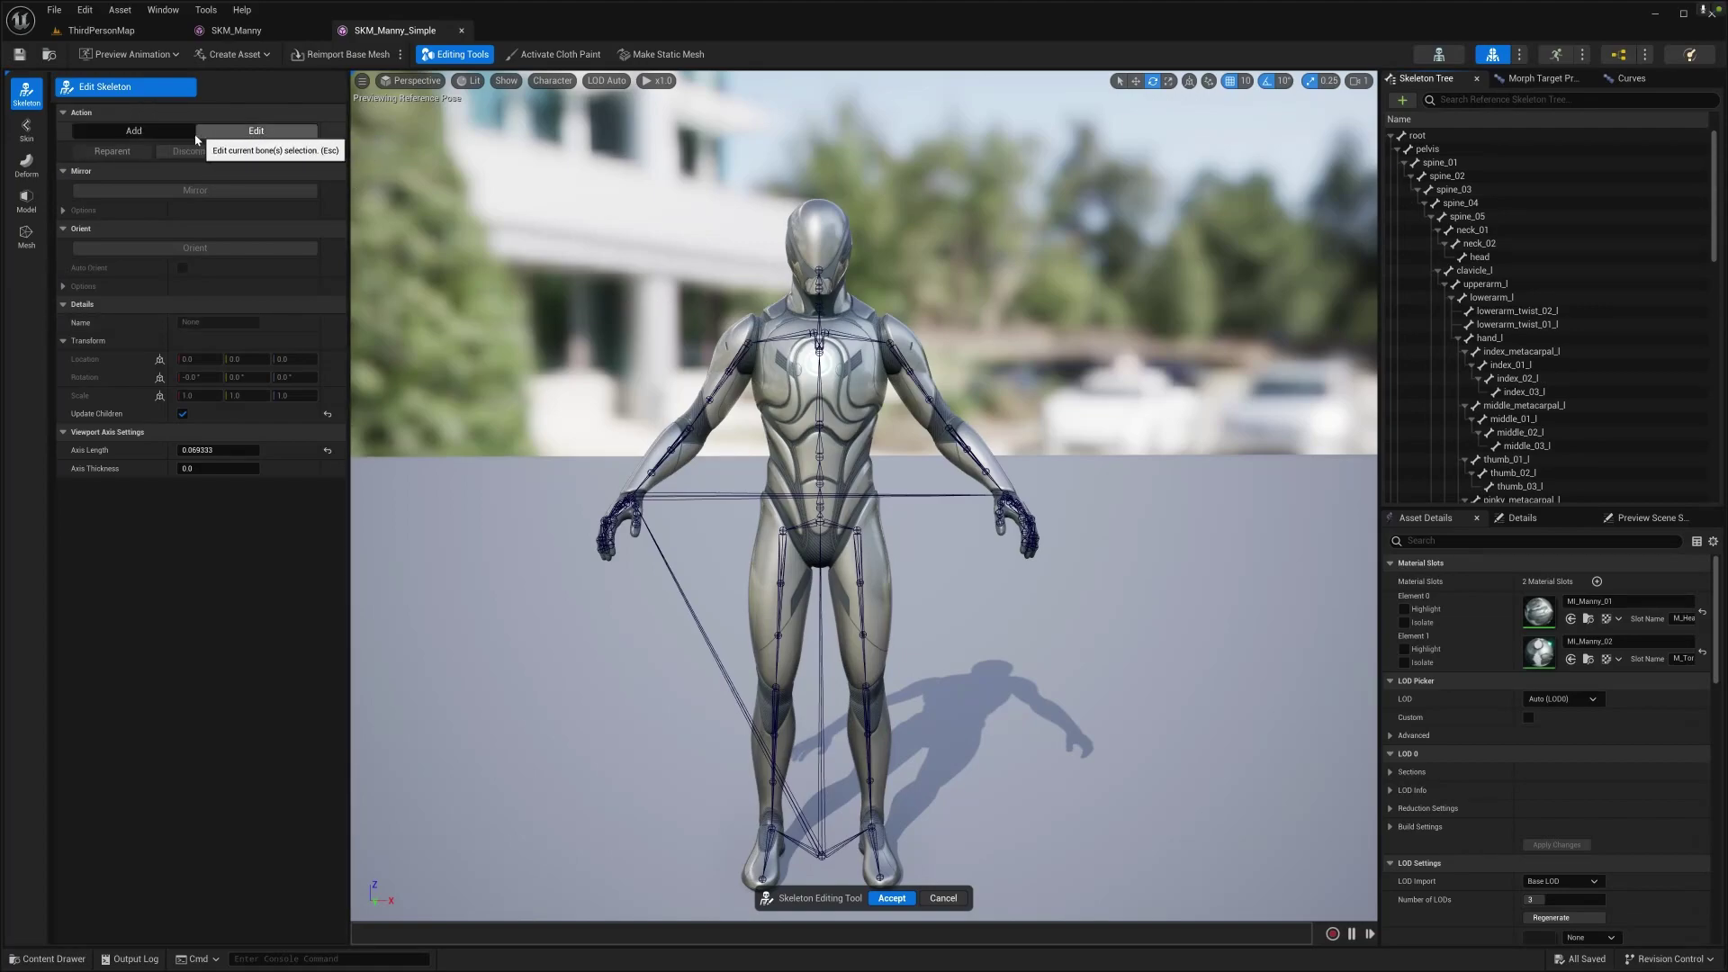
pyautogui.click(261, 131)
pyautogui.click(133, 131)
# - Select spine_05 and spine_03, undo twice, then cancel and reopen the Skeleton Editing Tool
pyautogui.click(821, 354)
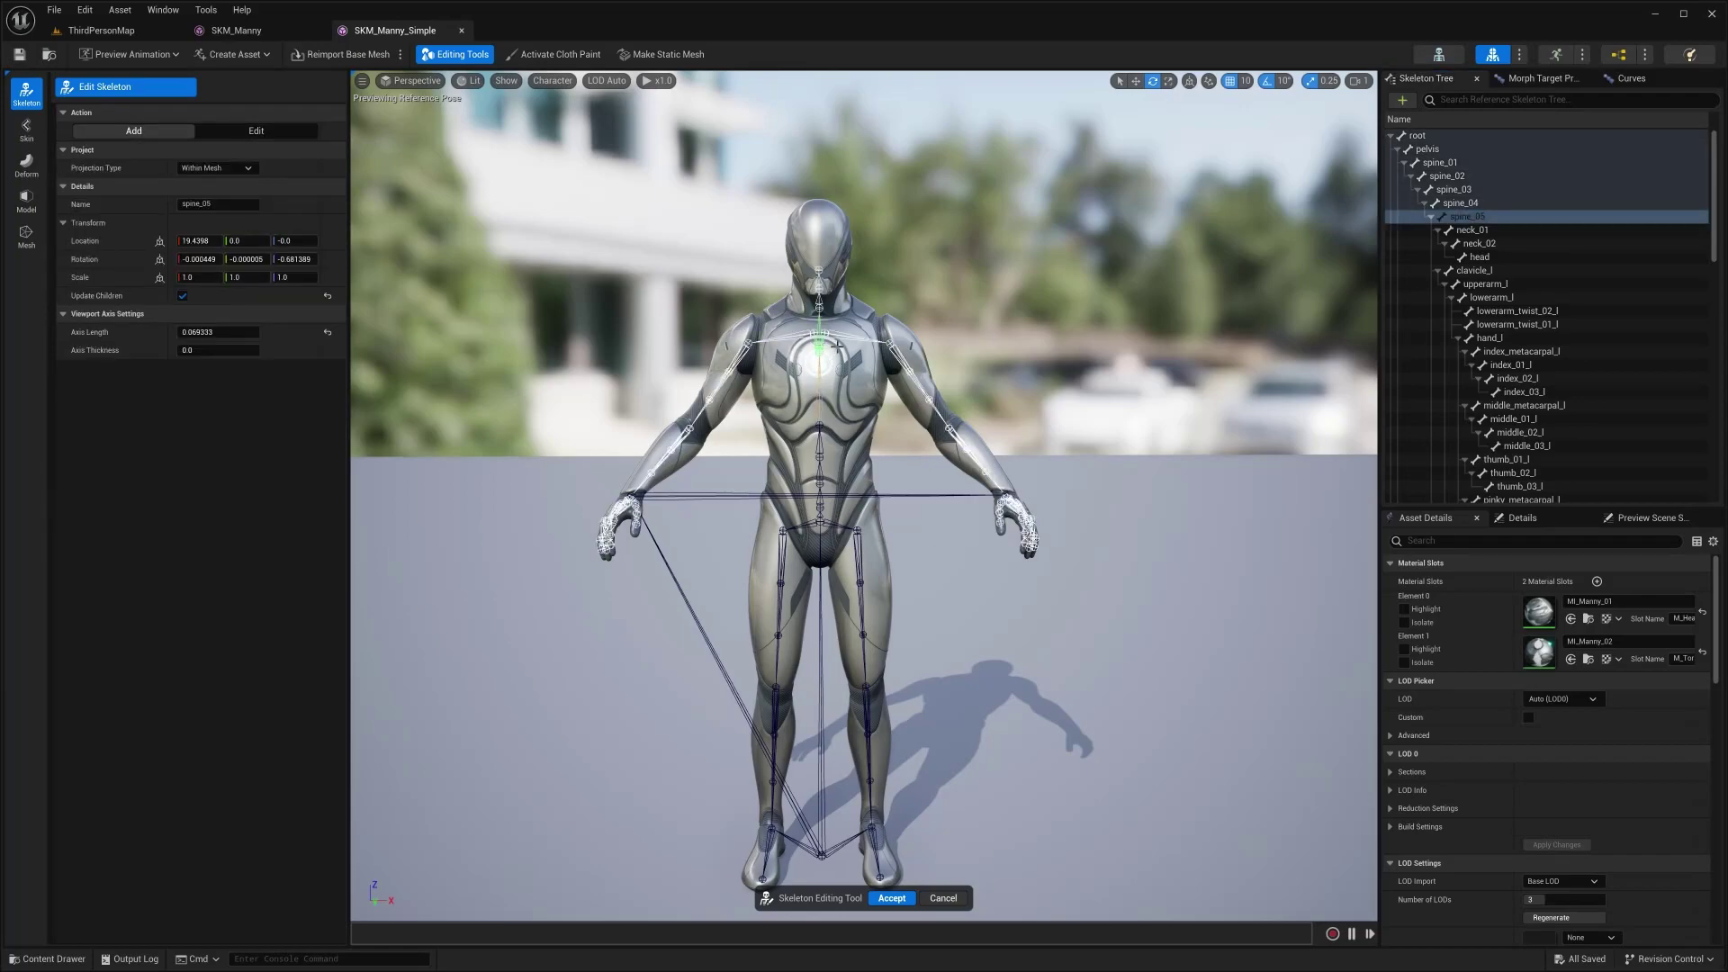
pyautogui.click(817, 414)
pyautogui.hotkey('ctrl', 'z')
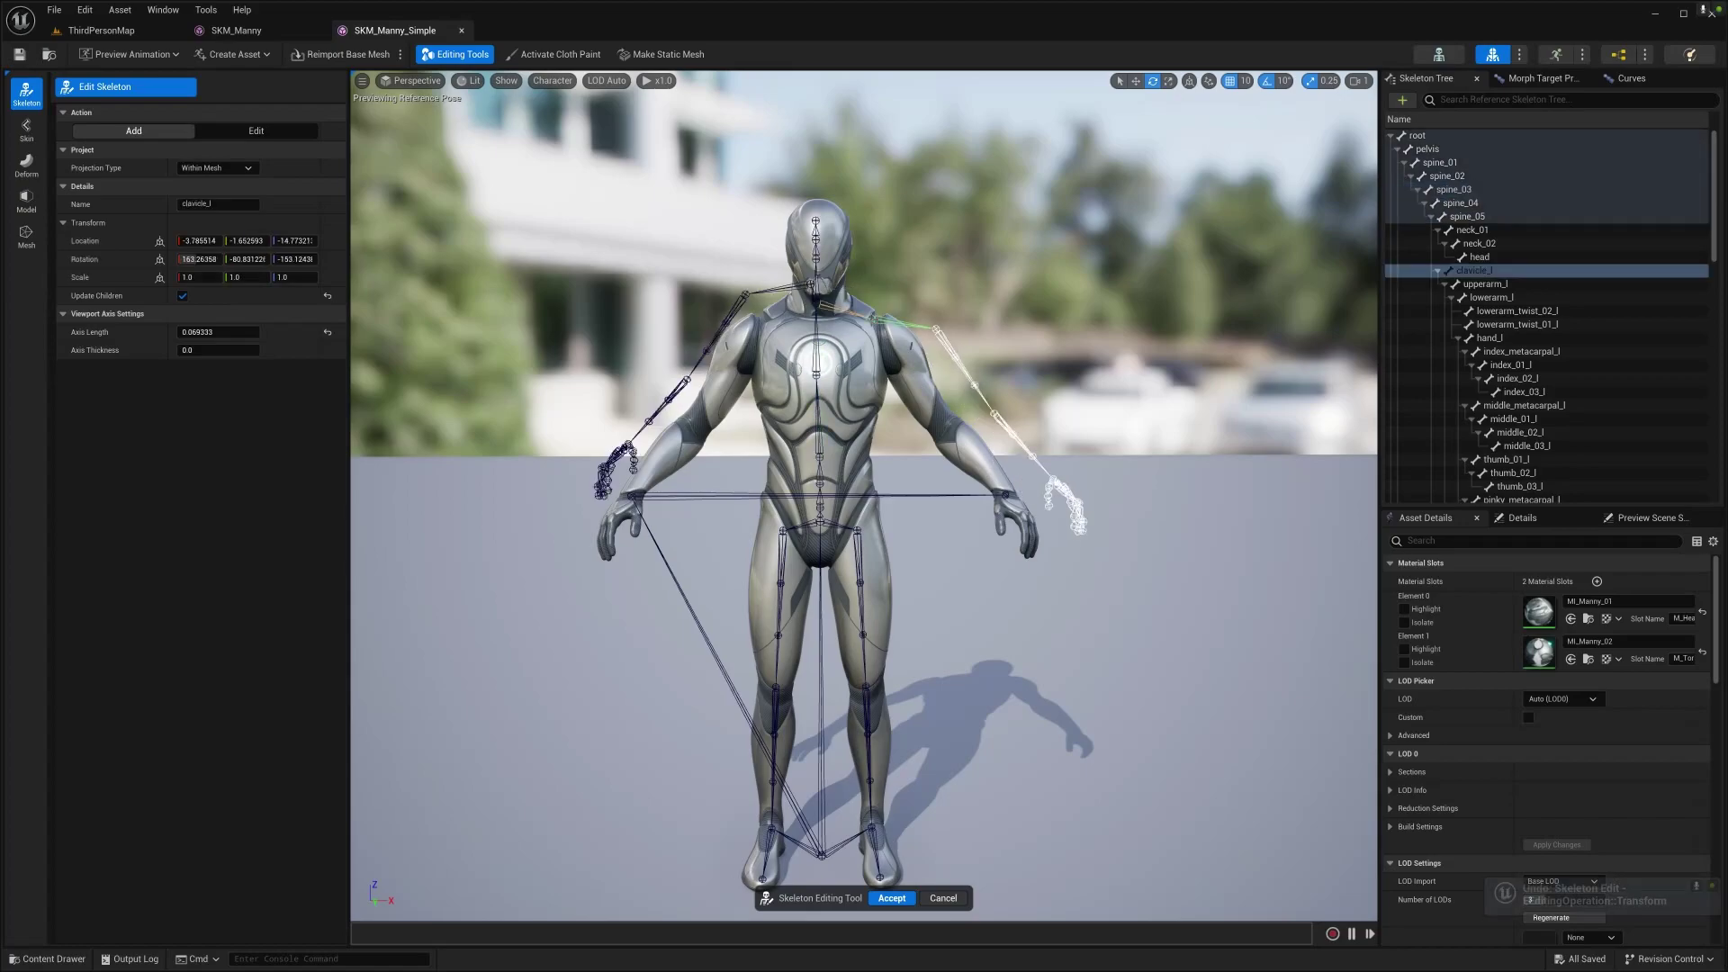
pyautogui.hotkey('ctrl', 'z')
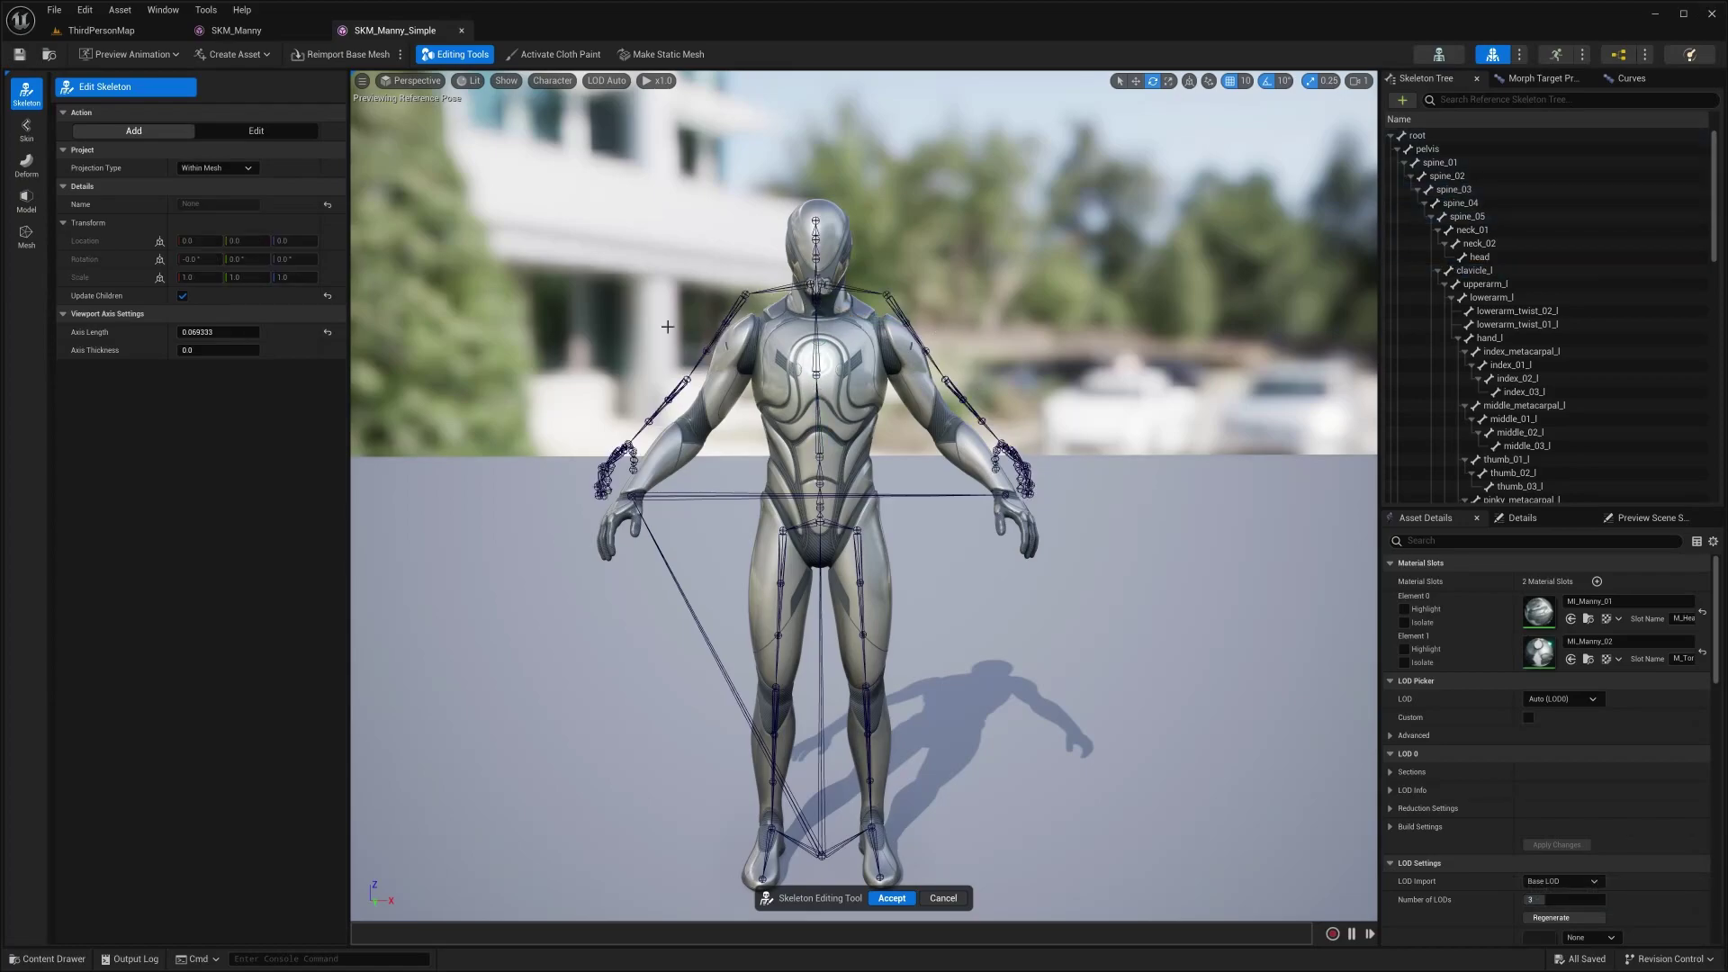
pyautogui.click(945, 898)
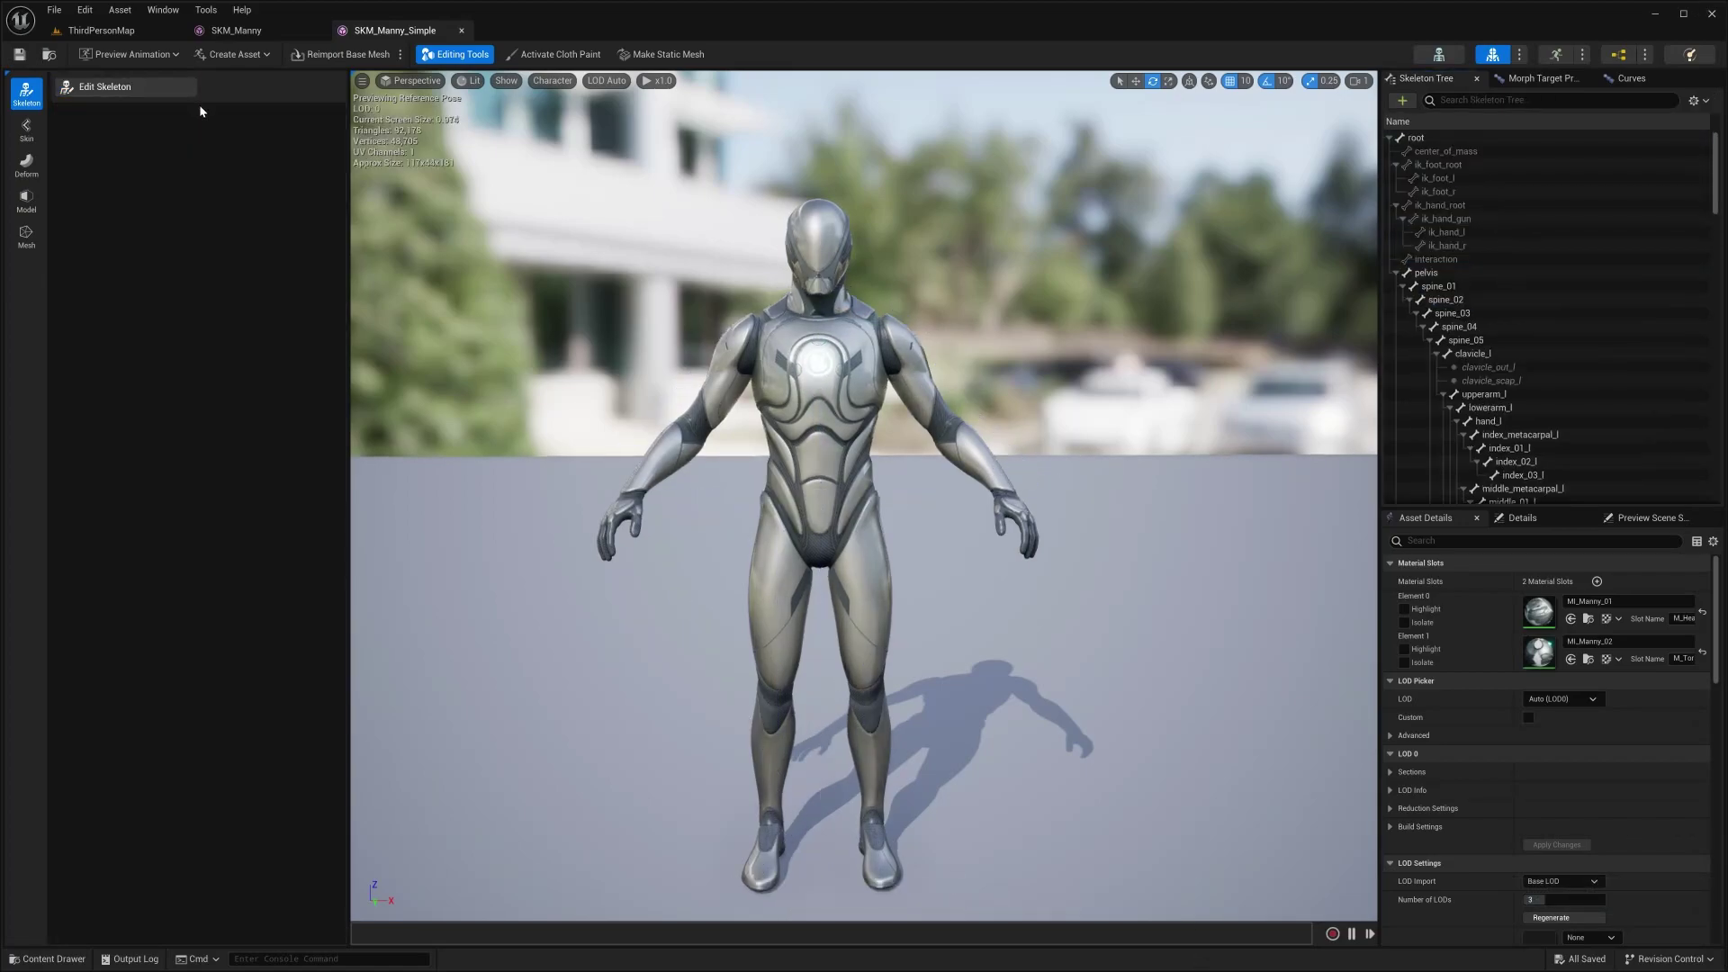
pyautogui.click(144, 89)
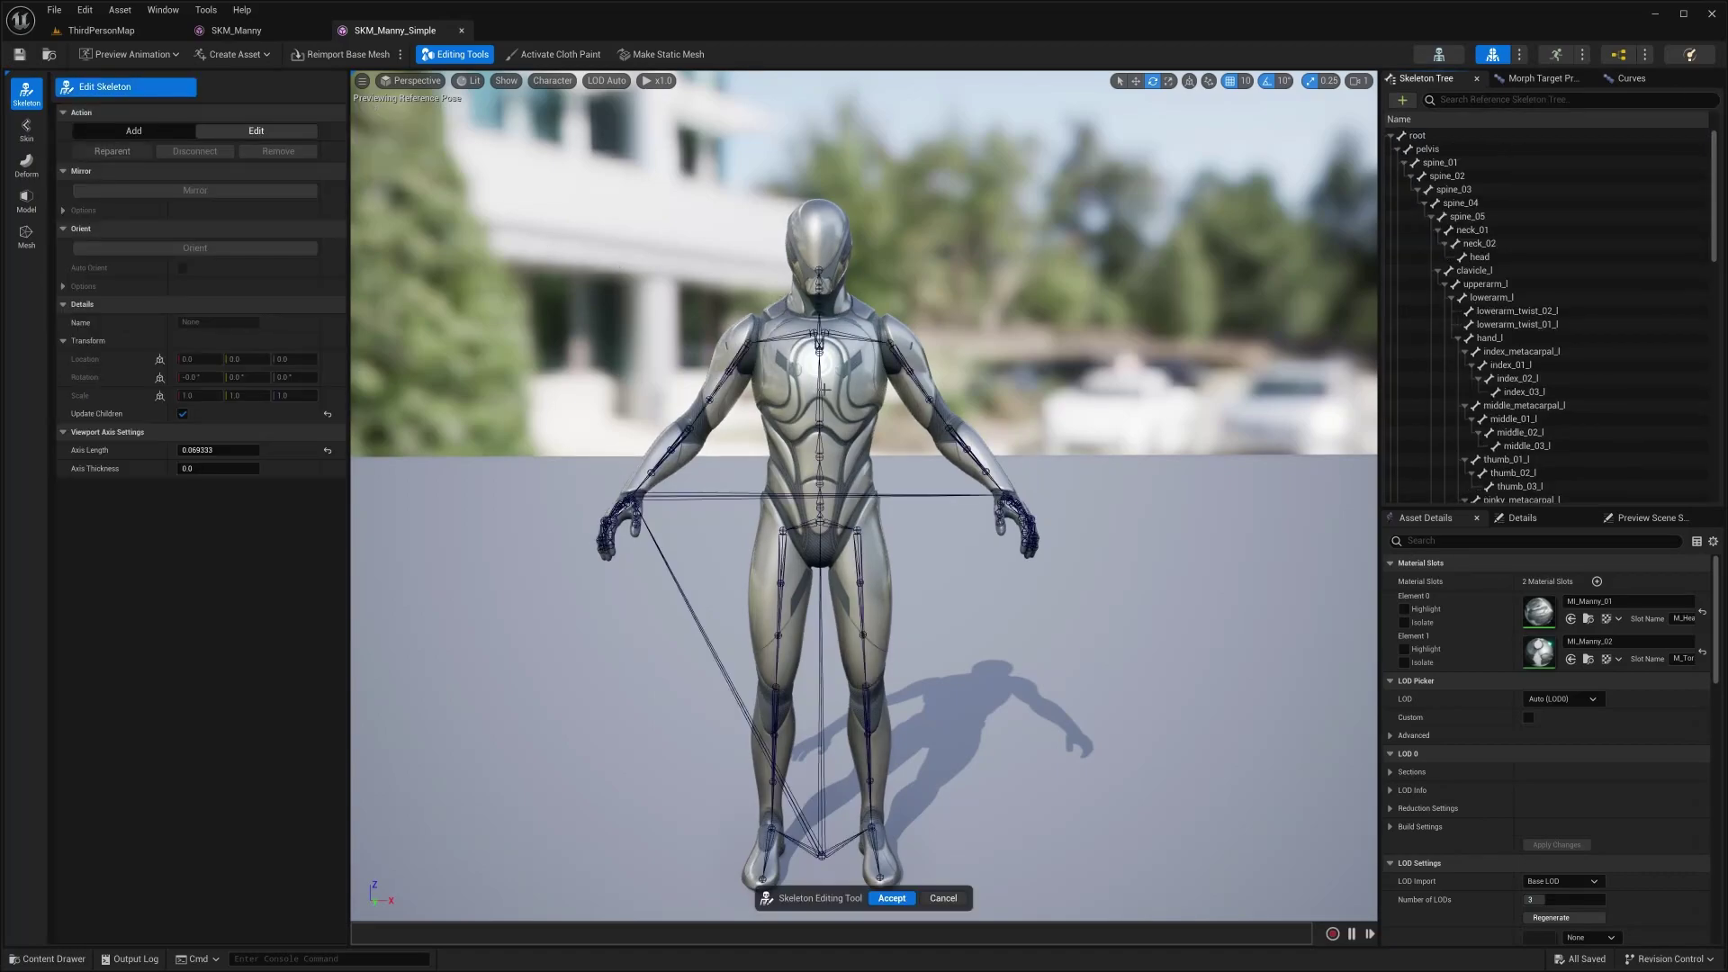
# - Select spine_04 in the Skeleton Tree and bring up its bone options menu
pyautogui.click(819, 423)
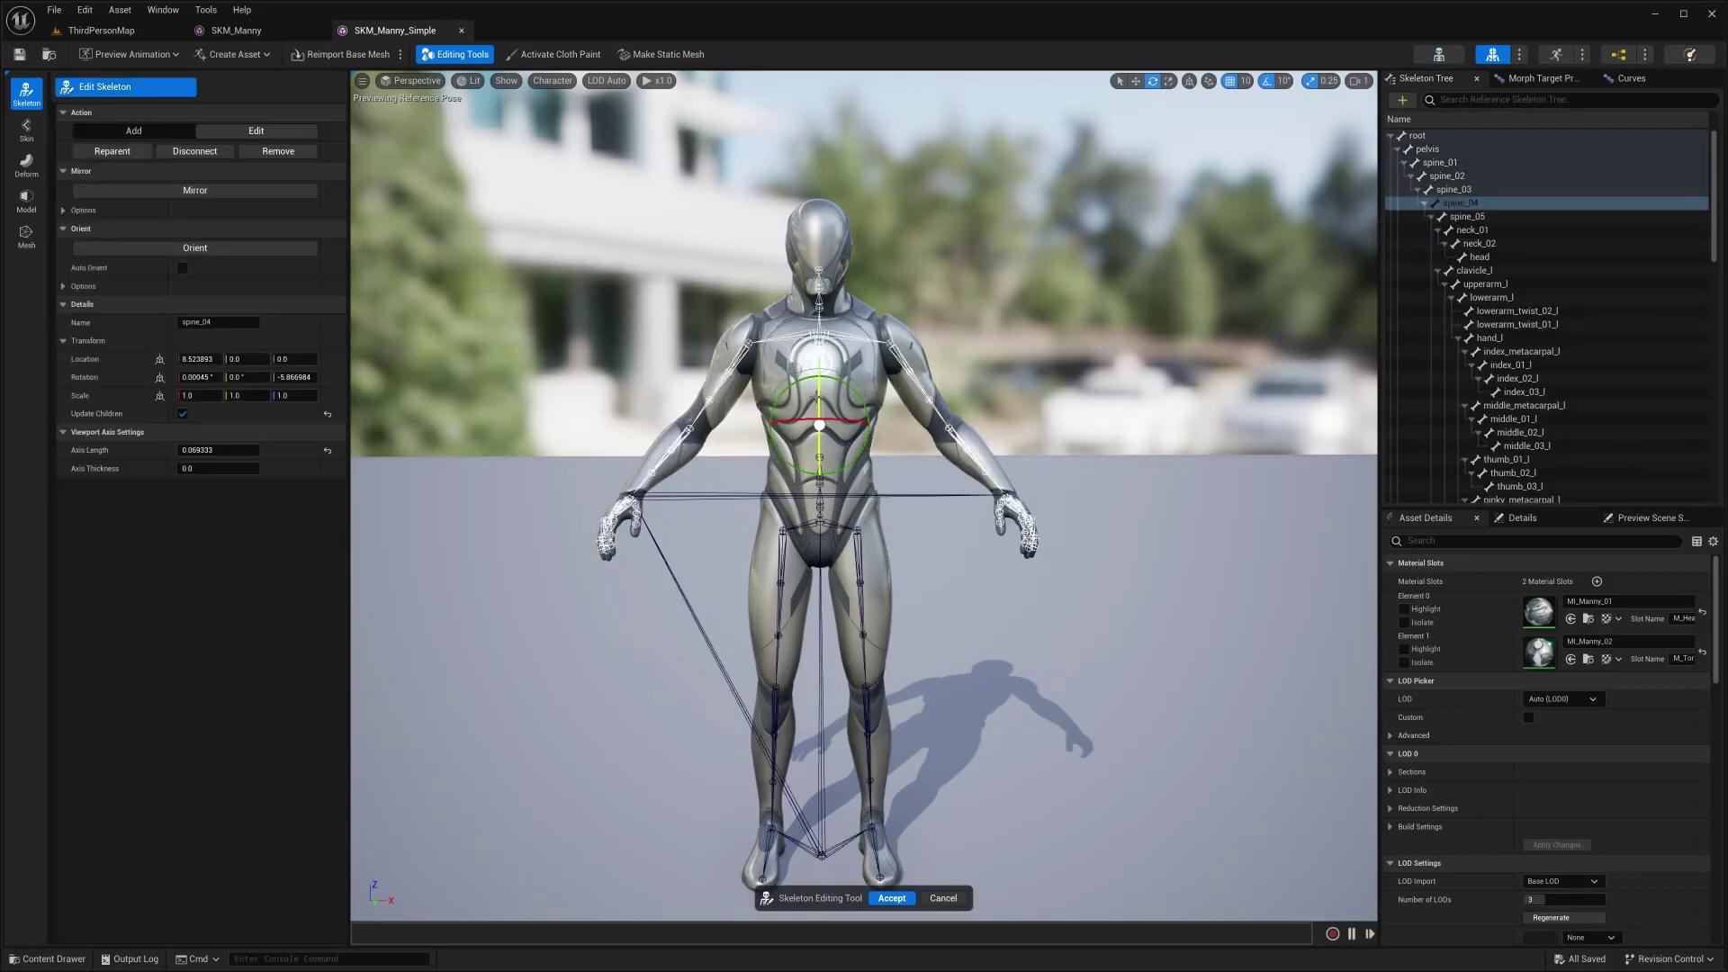
pyautogui.press('Escape')
pyautogui.click(1462, 203)
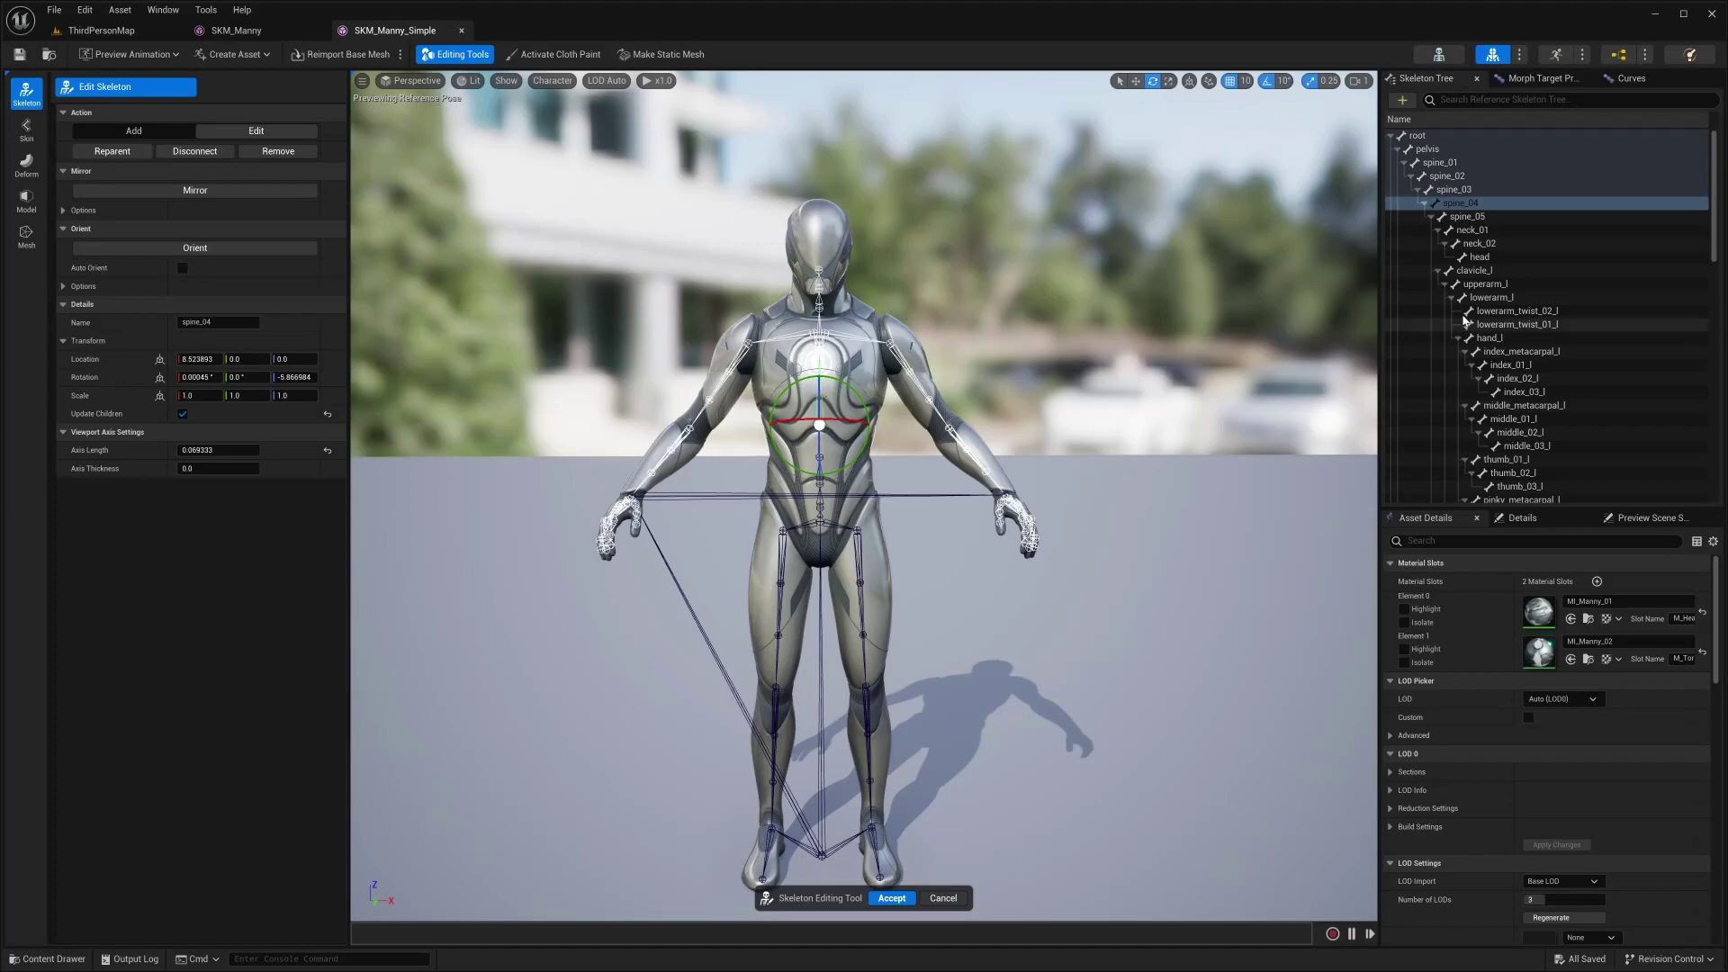
pyautogui.click(1471, 230)
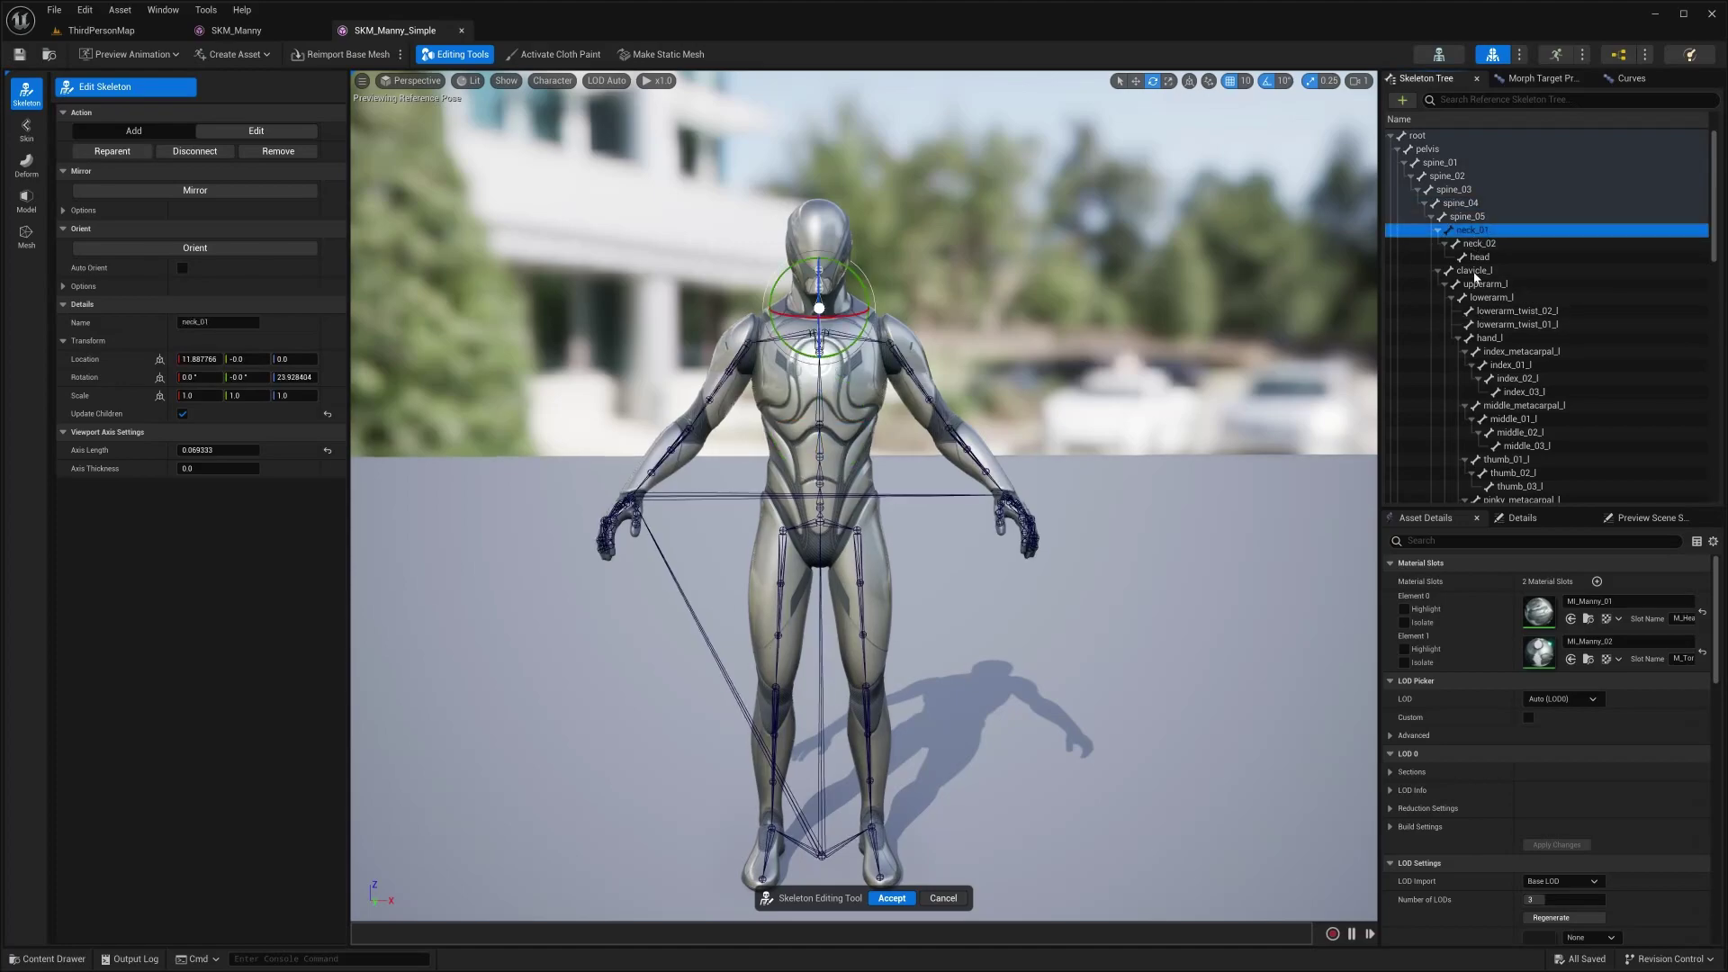
pyautogui.moveTo(1468, 227); pyautogui.dragTo(1461, 209)
pyautogui.rightClick(1461, 210)
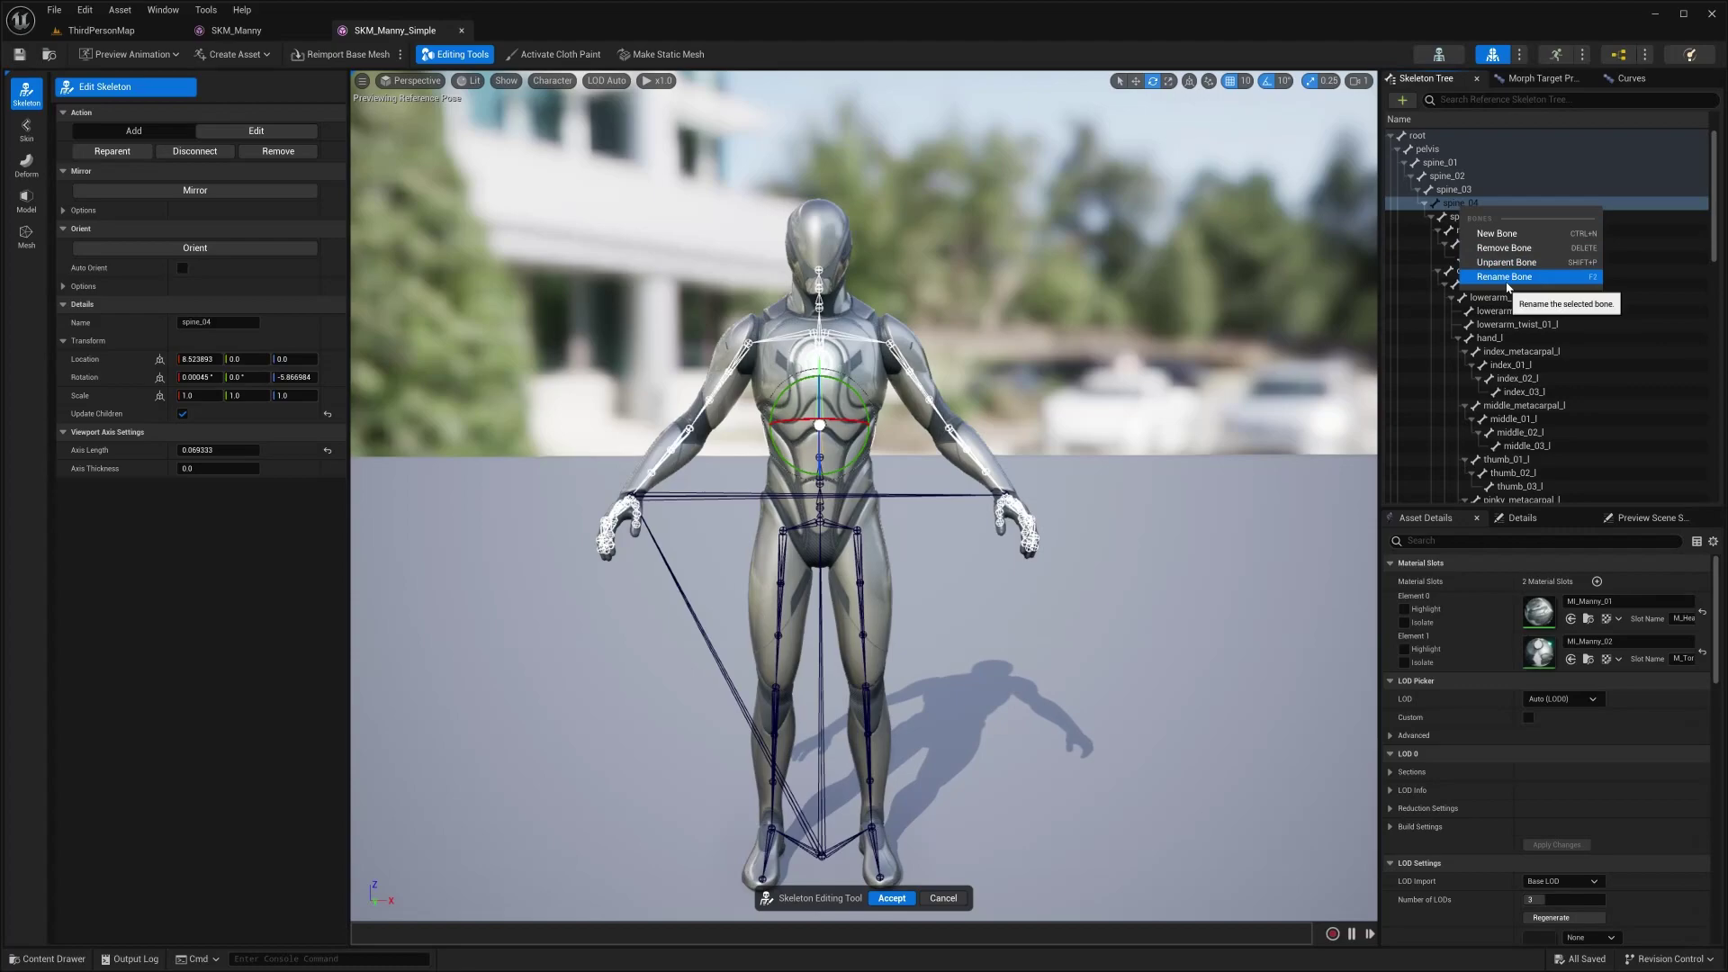
pyautogui.click(1507, 281)
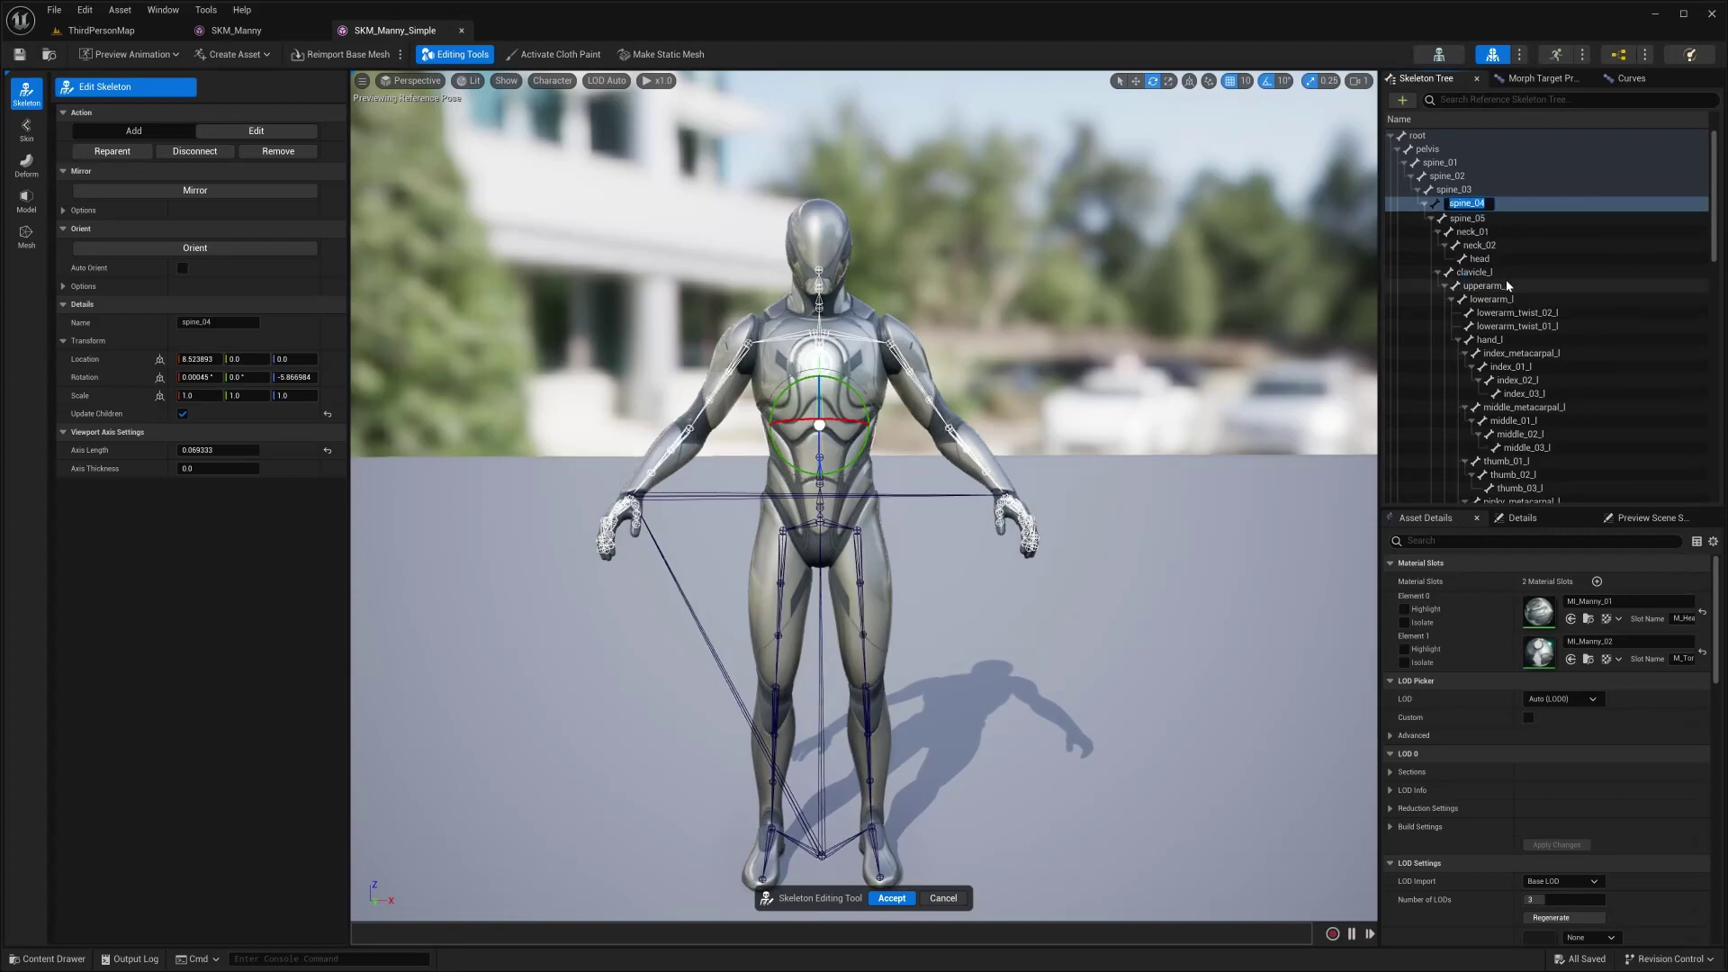
# - Add a new bone 'joint' under spine_04, frame it, and drag it onto the chest
pyautogui.rightClick(1481, 205)
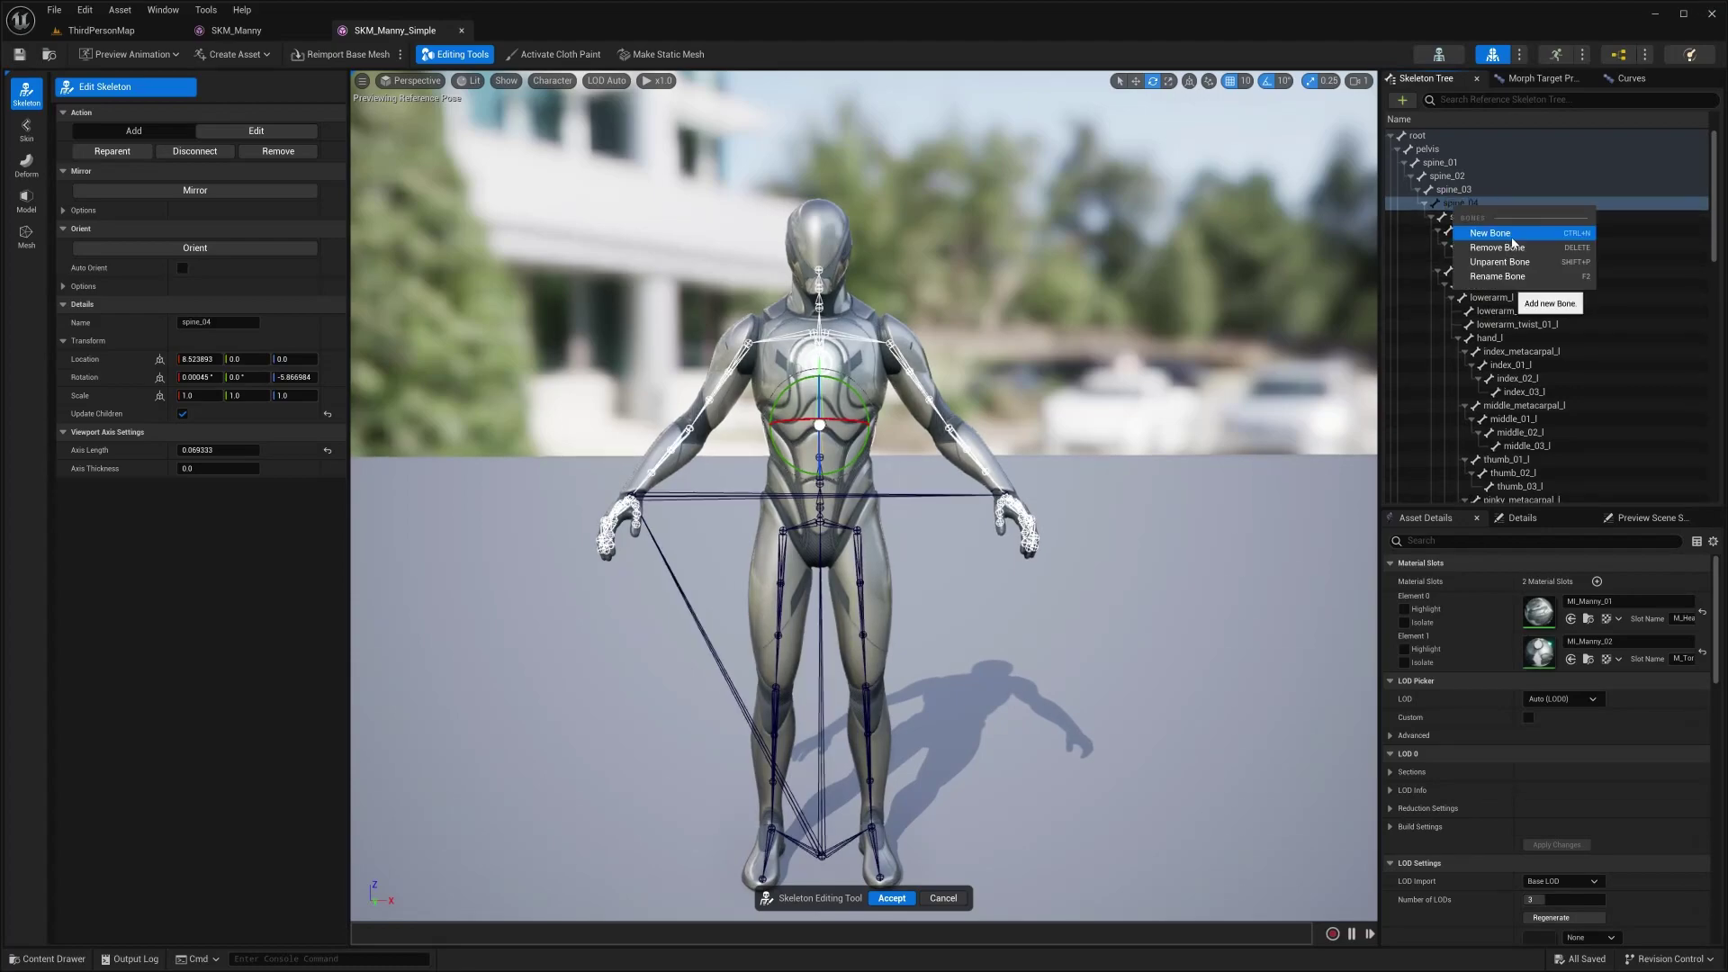
pyautogui.click(1511, 236)
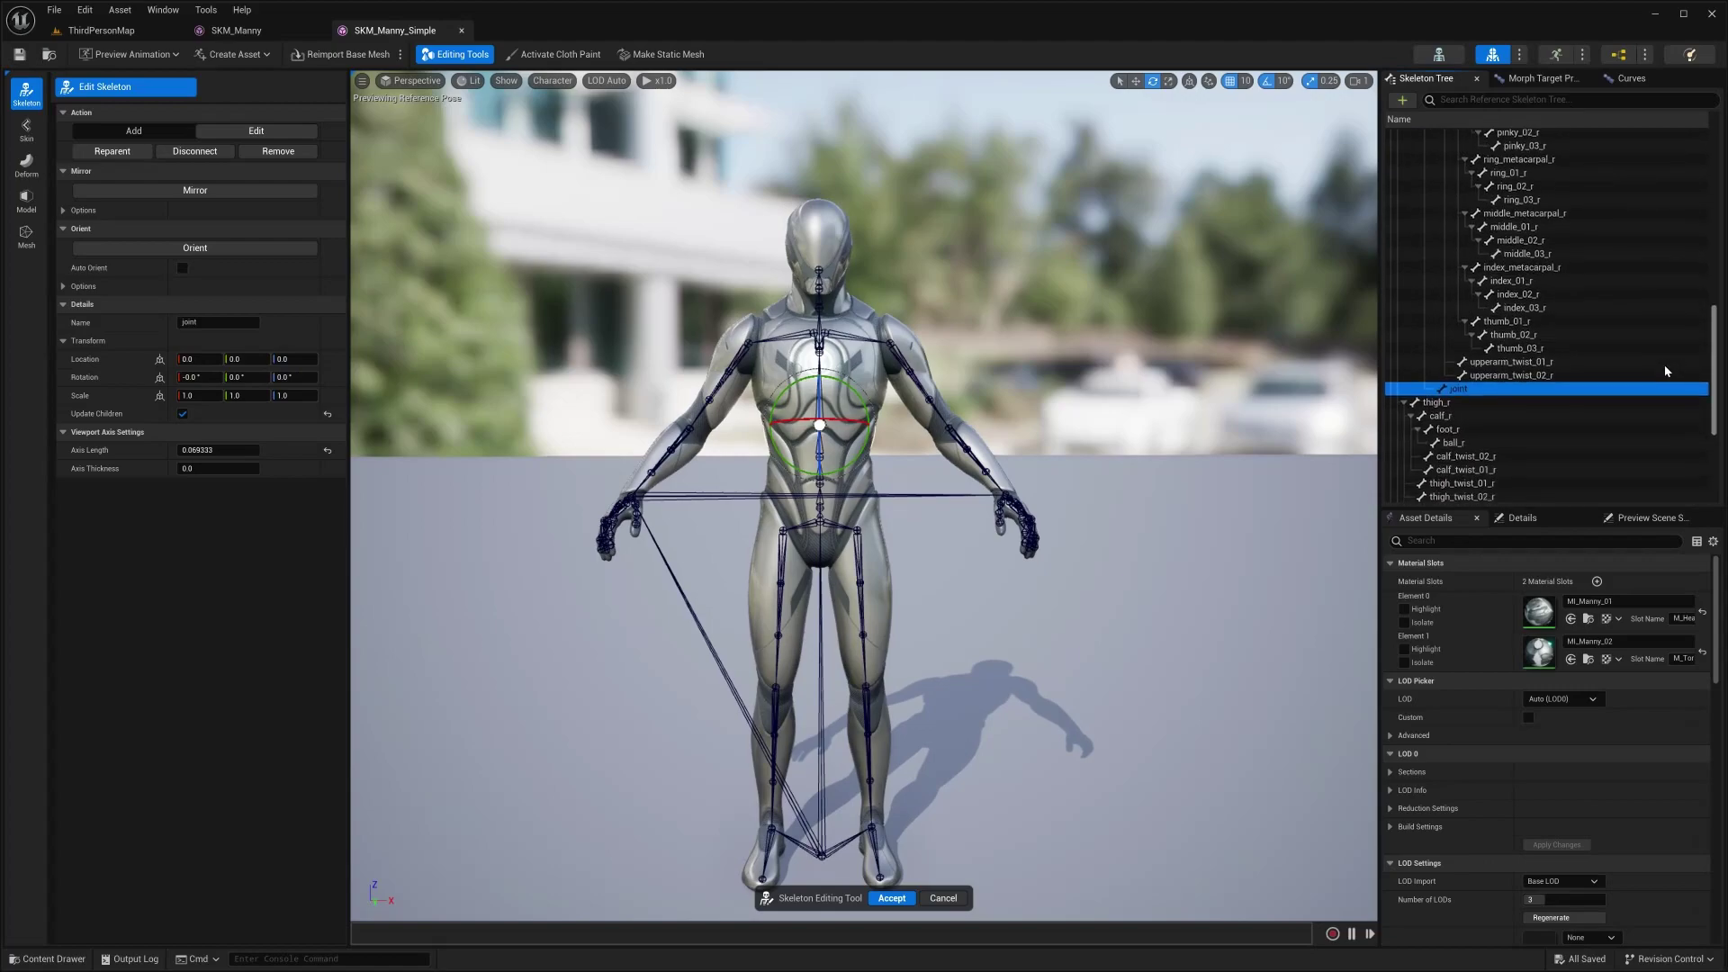
pyautogui.scroll(10, 1476, 342)
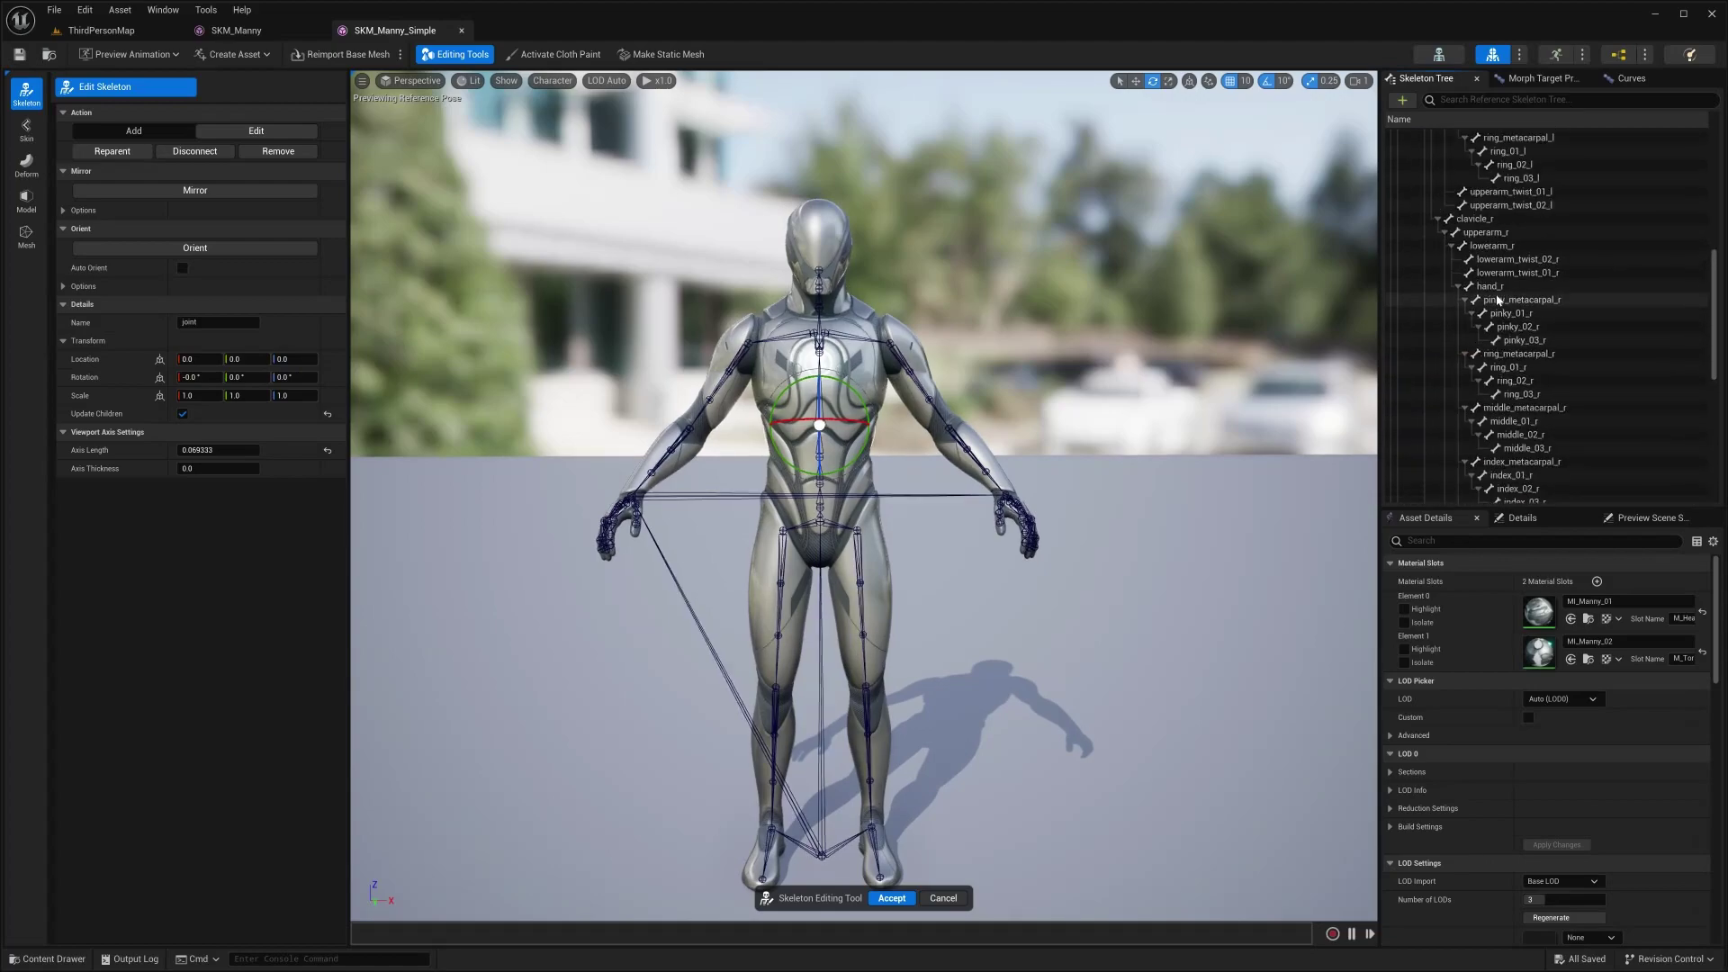
pyautogui.scroll(-10, 1498, 298)
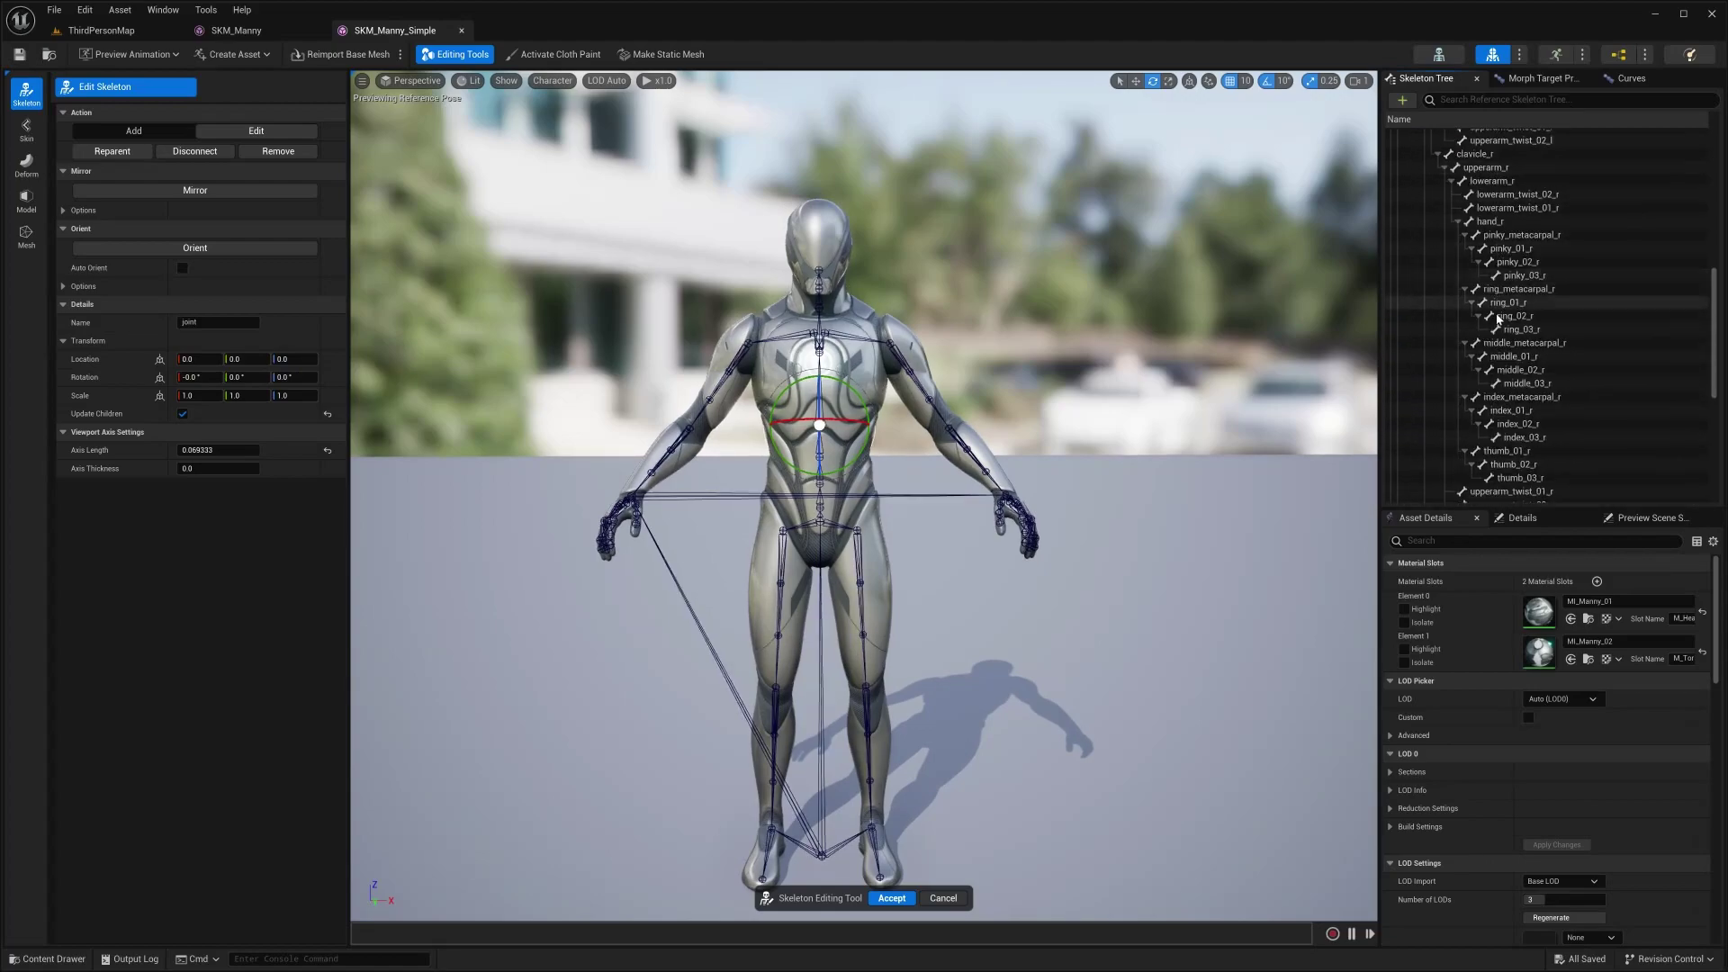
pyautogui.press('f')
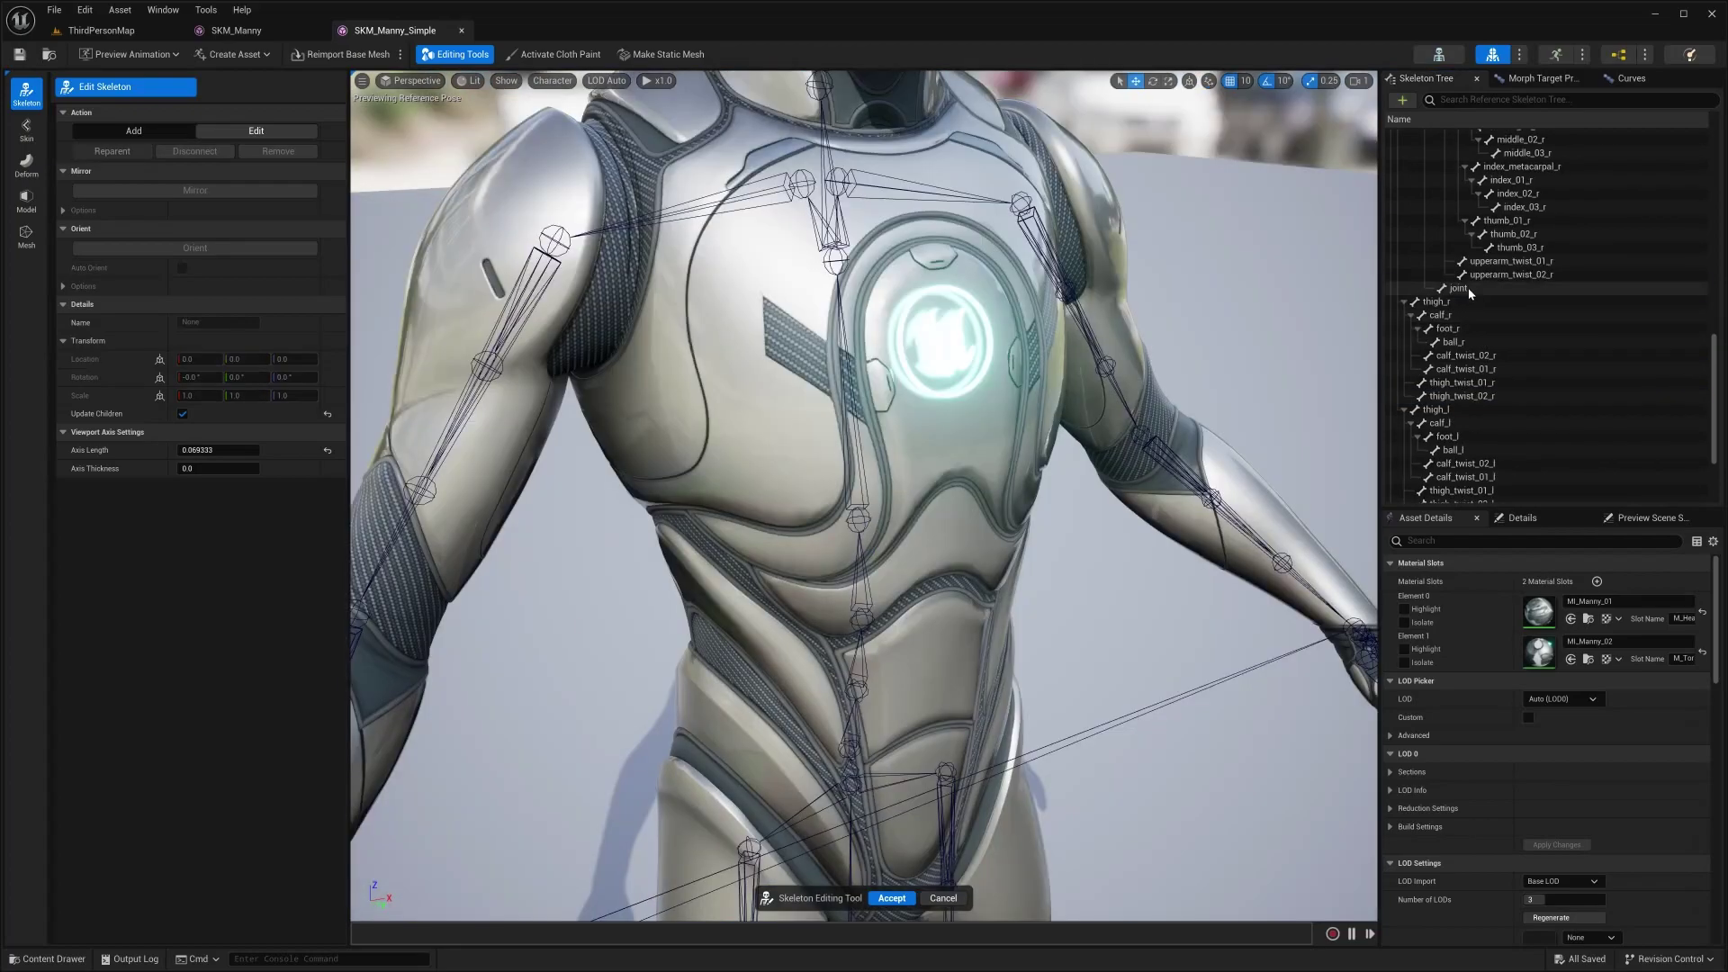
pyautogui.click(1467, 288)
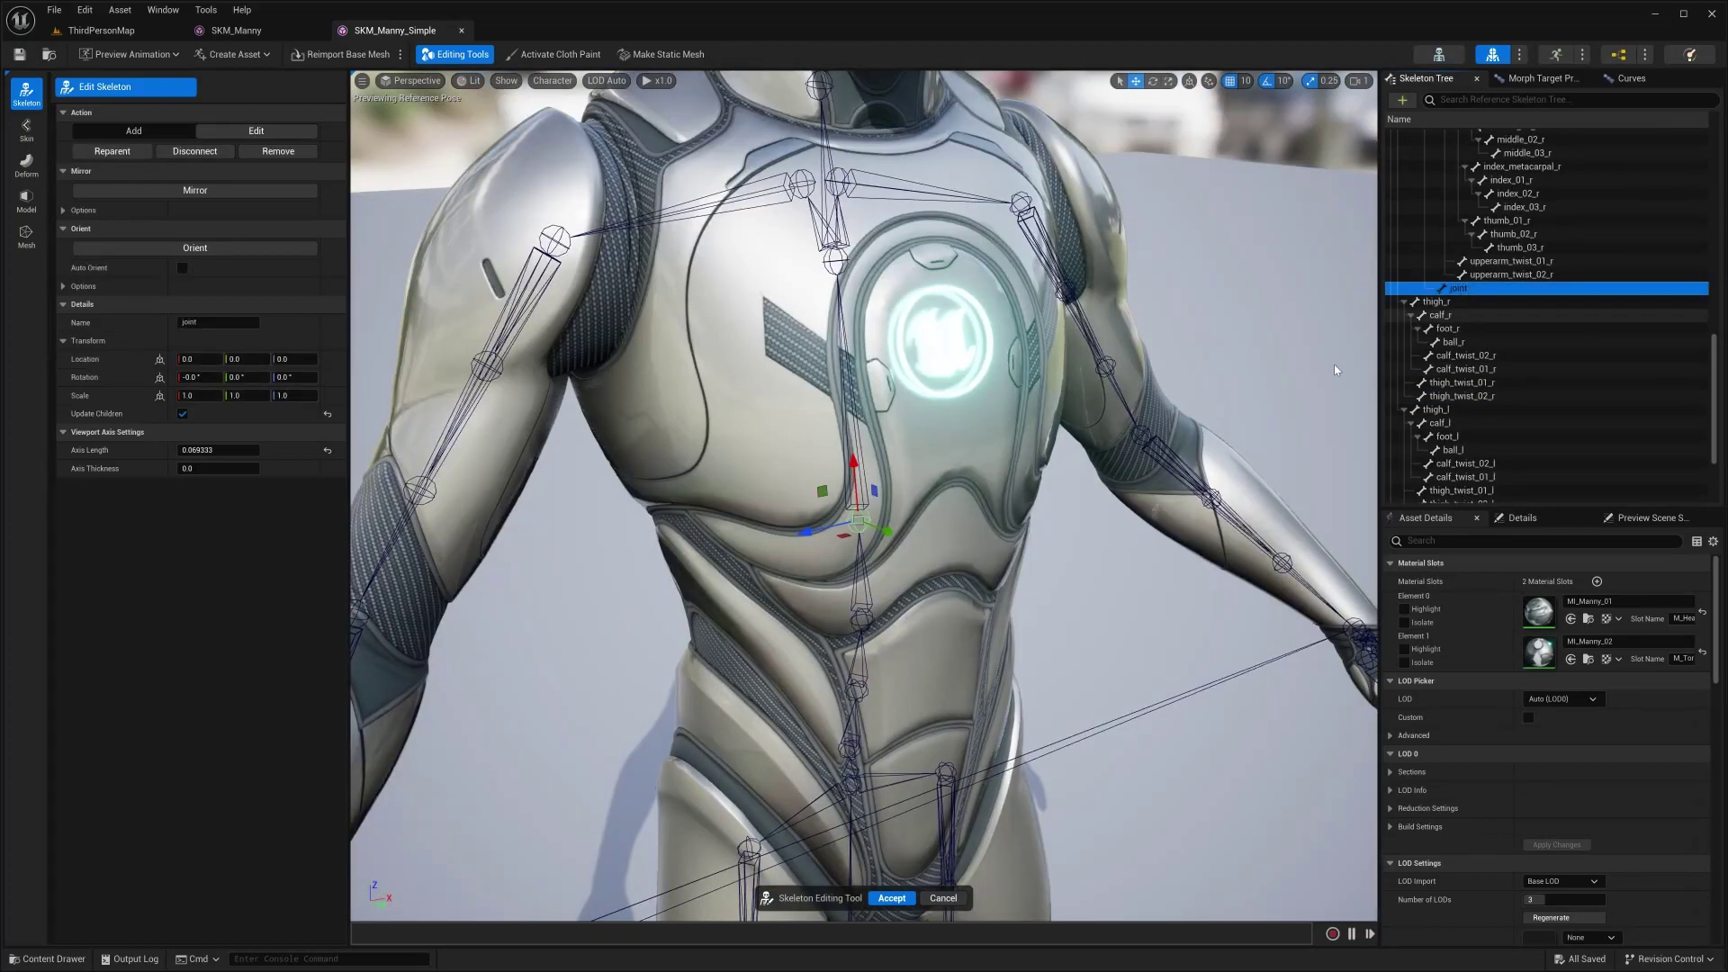
pyautogui.moveTo(860, 520); pyautogui.dragTo(1151, 398)
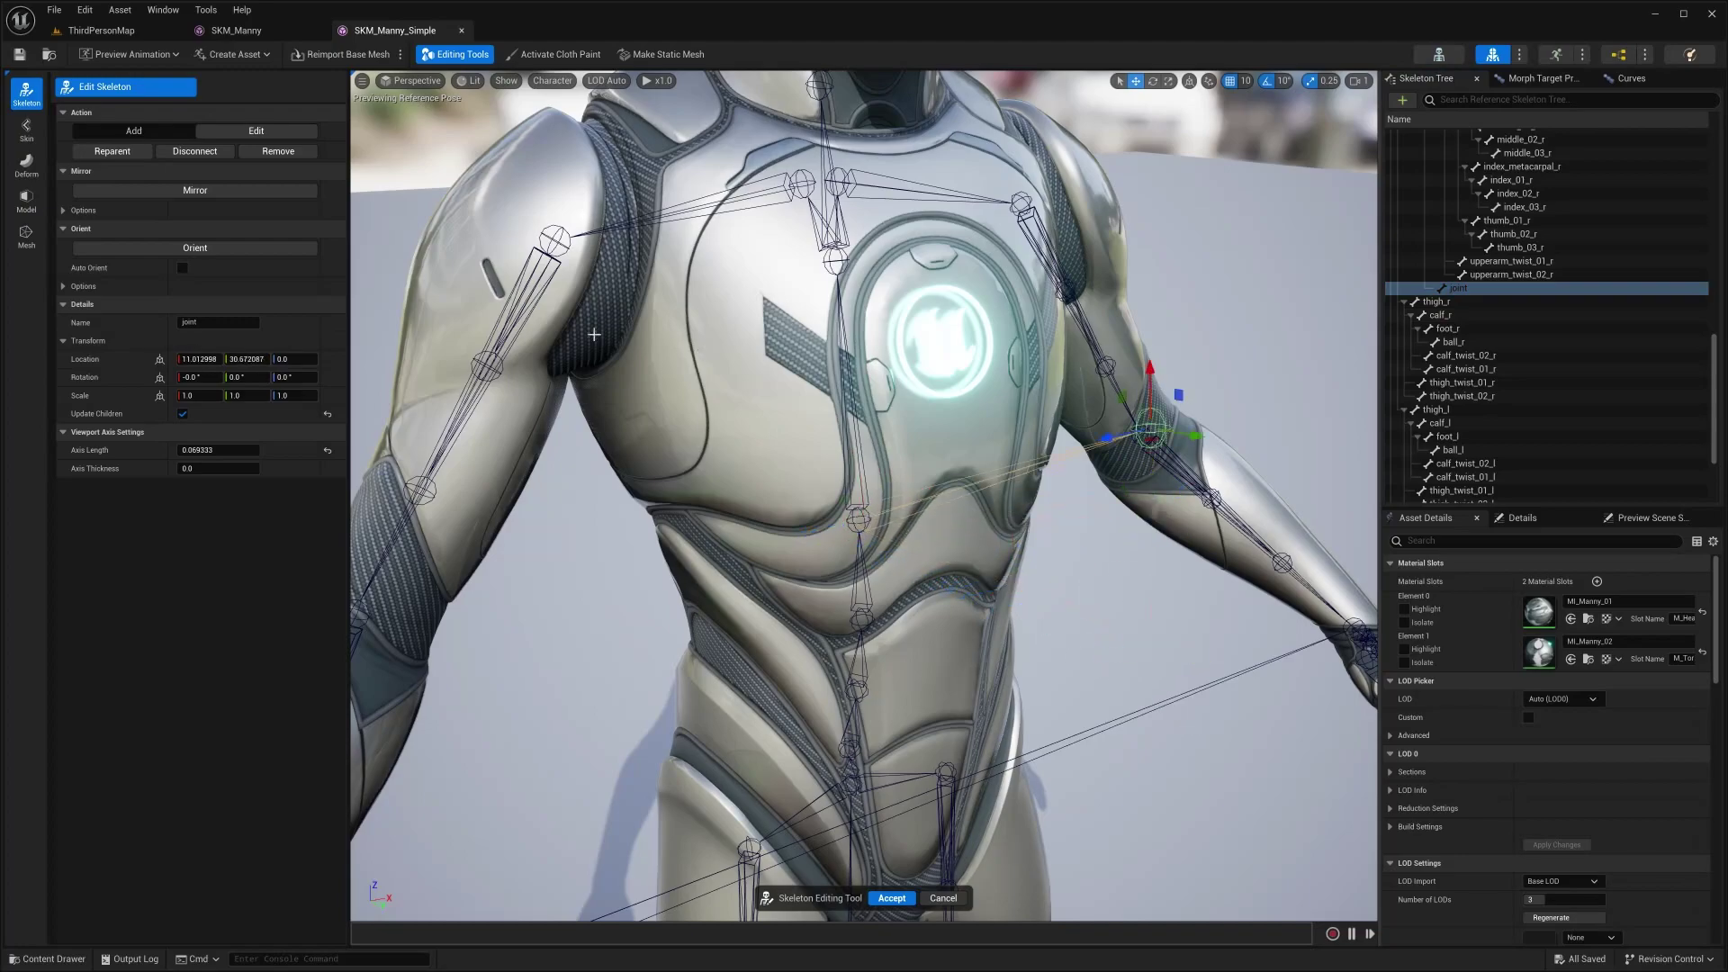
# - Expand and collapse Mirror Options, toggle Auto Orient on and off, and expand Orient Options
pyautogui.click(59, 210)
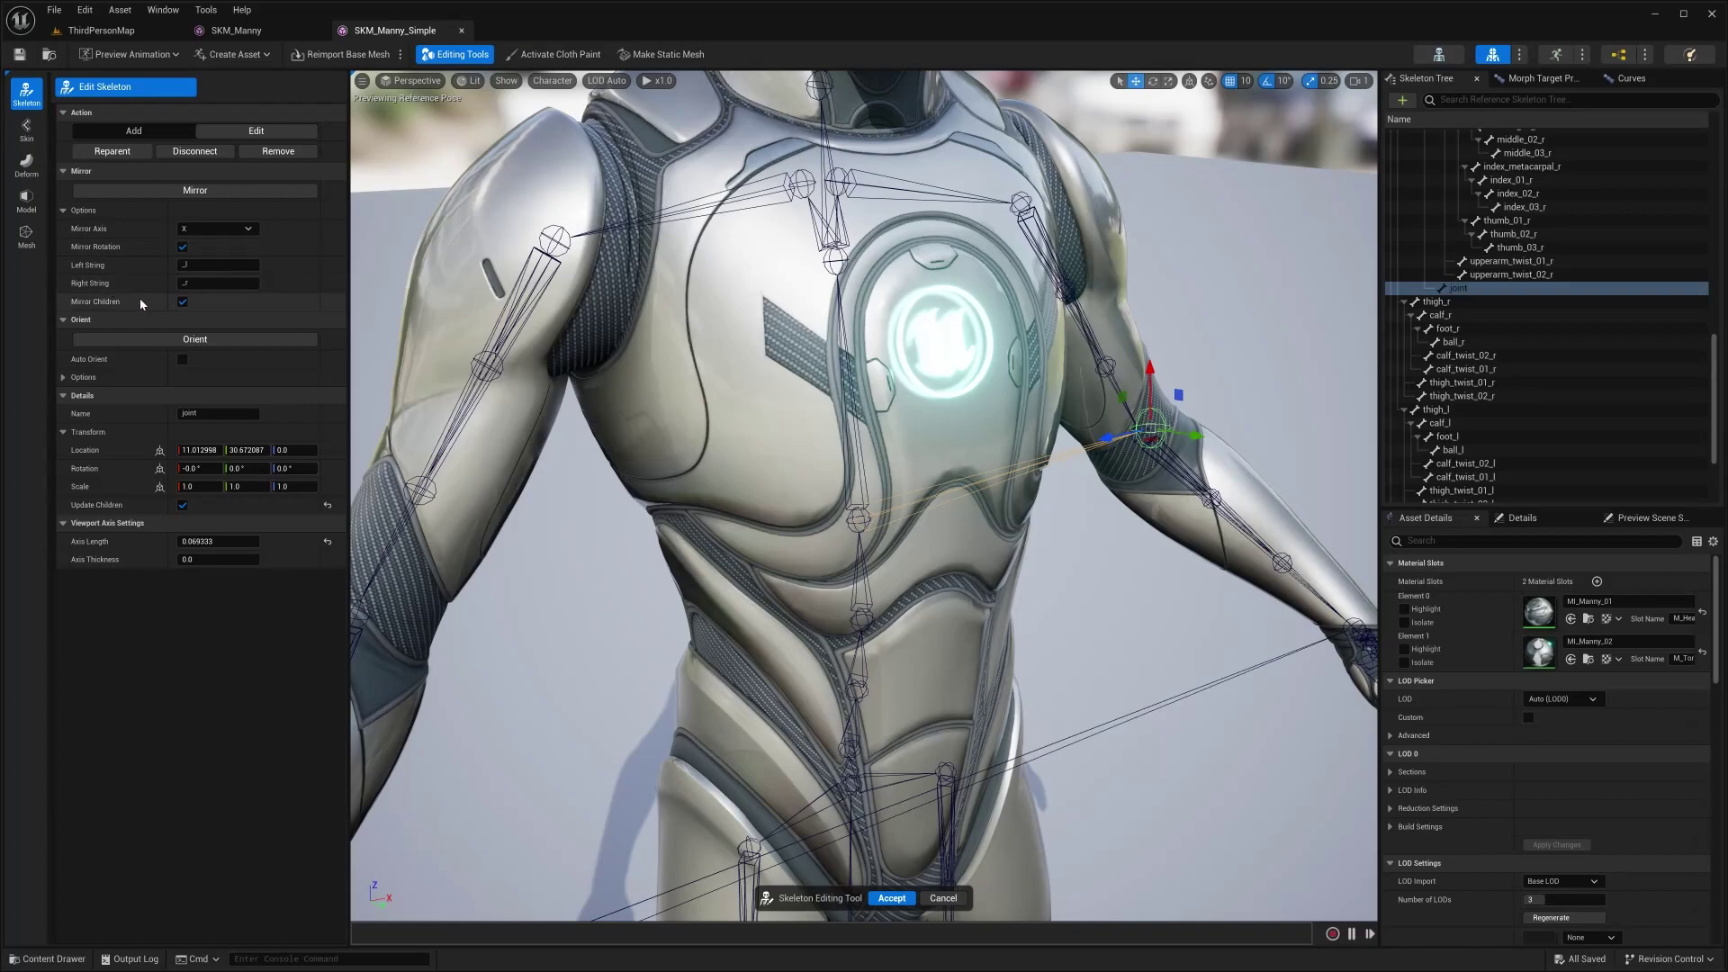
pyautogui.click(62, 171)
pyautogui.click(182, 228)
pyautogui.moveTo(864, 495); pyautogui.dragTo(792, 509, button='right')
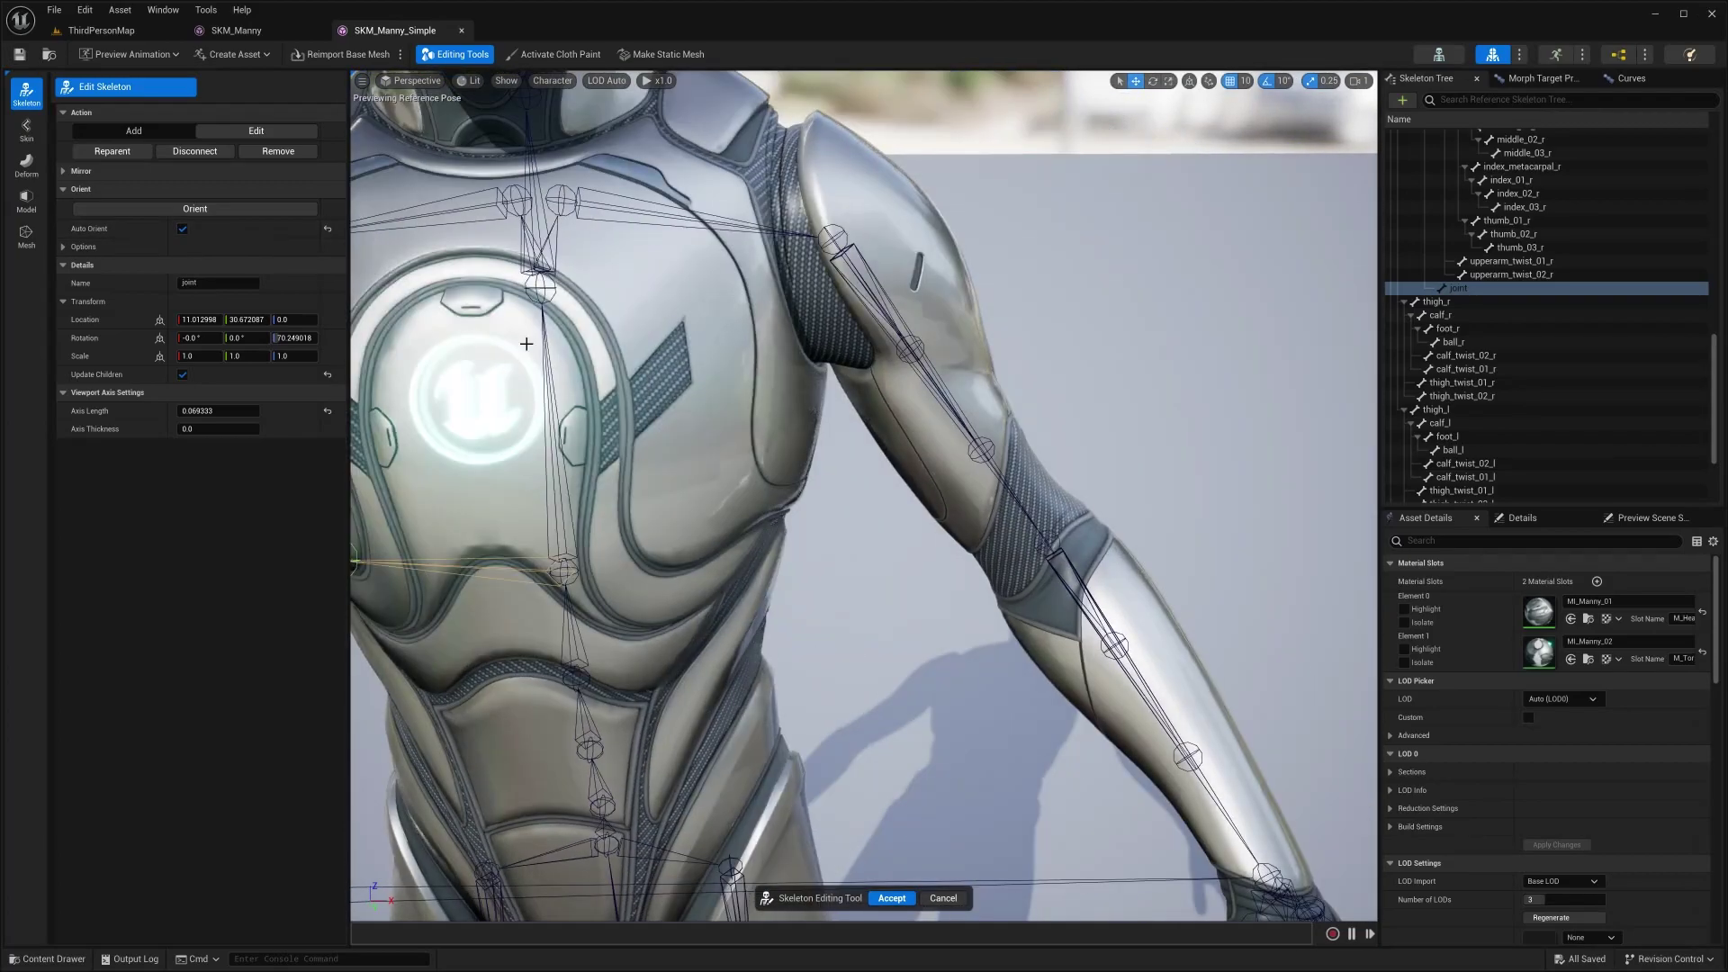
pyautogui.click(182, 229)
pyautogui.click(89, 249)
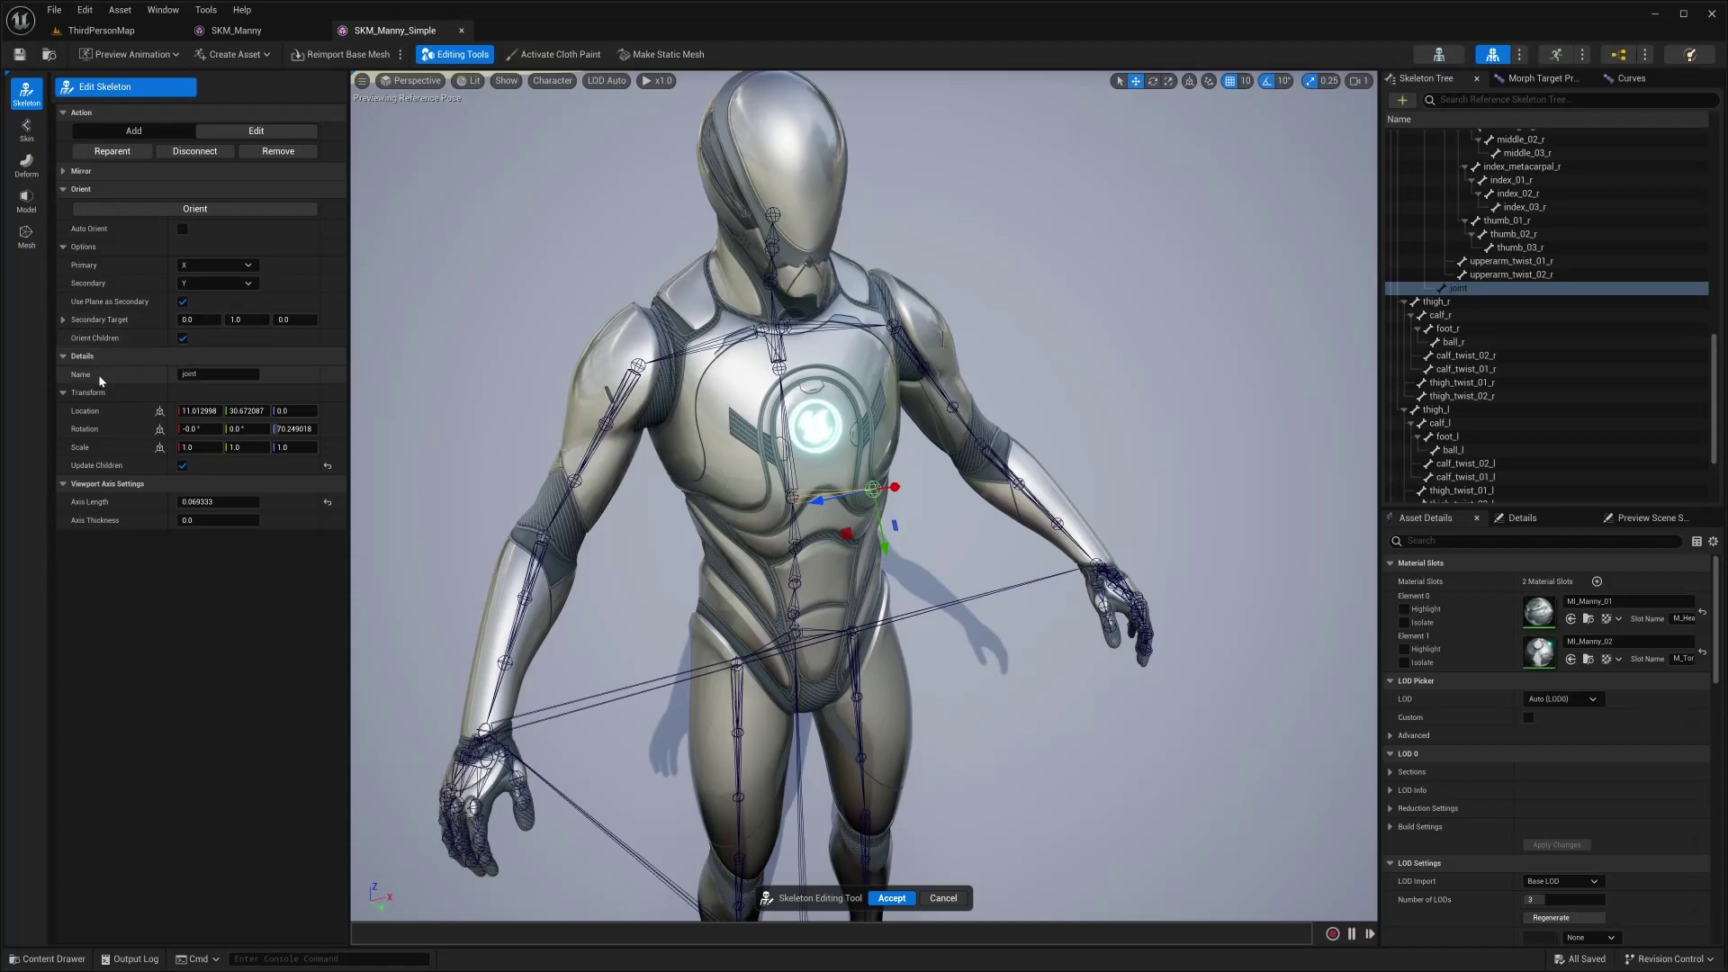
# - Rename the new bone from 'joint' to 'New_Boney'
pyautogui.click(210, 374)
pyautogui.write('New_Boney')
pyautogui.press('Return')
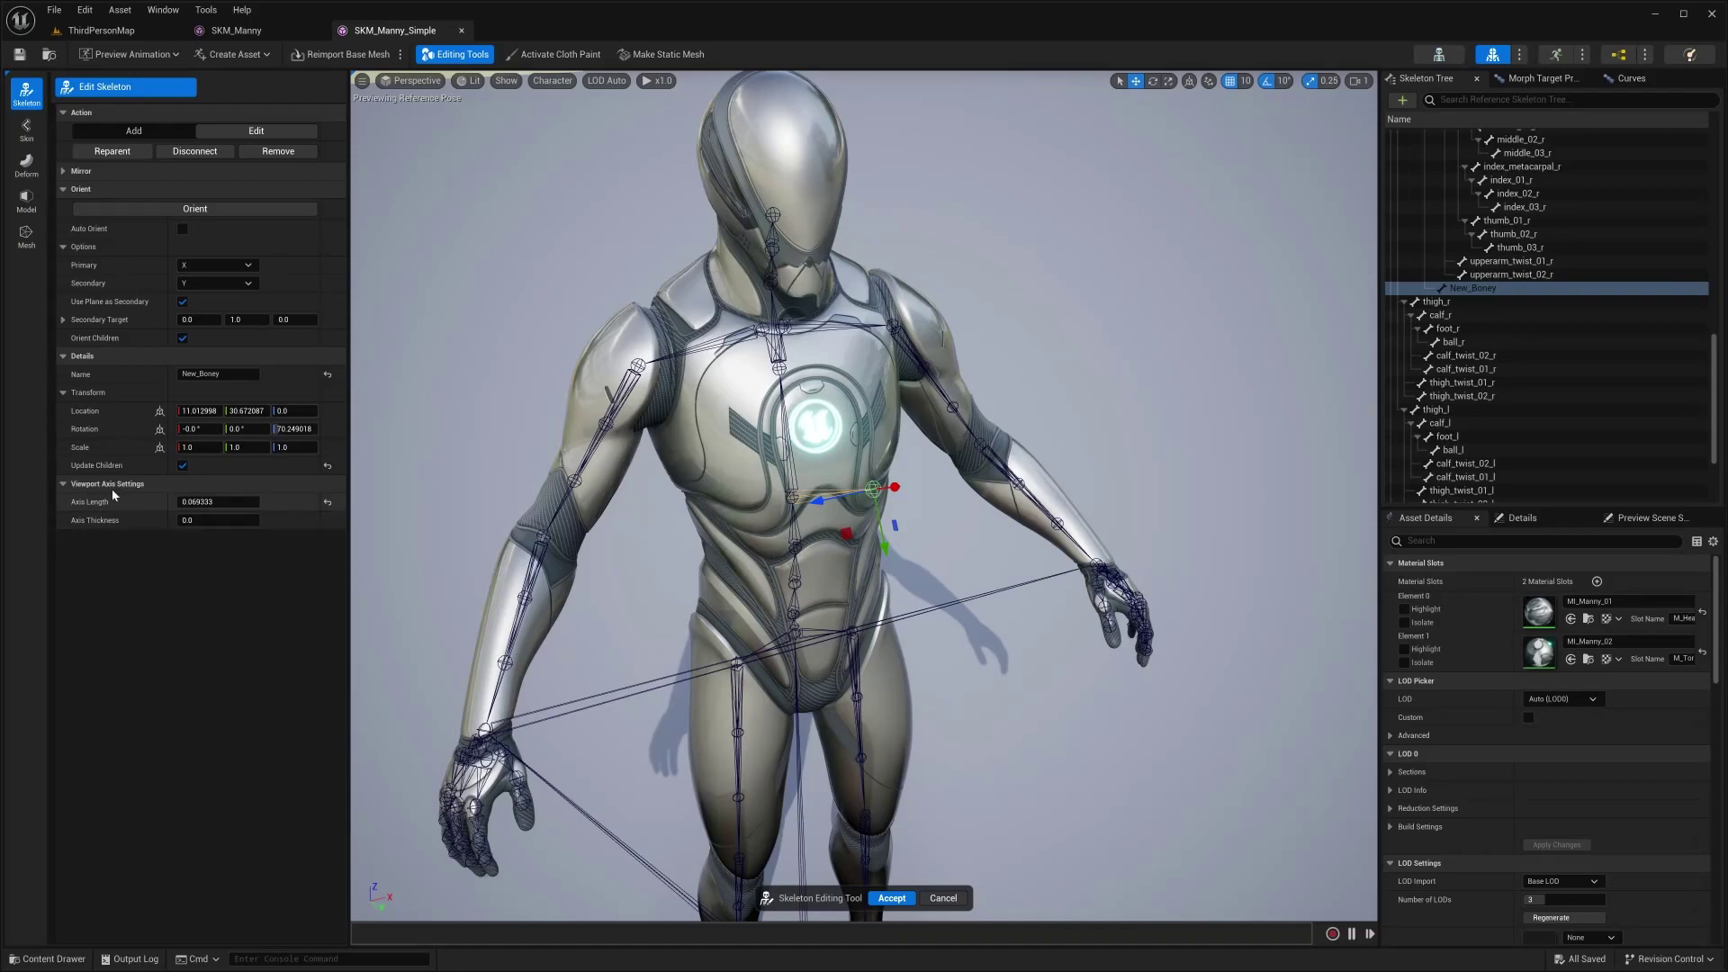
# - Select spine_04 and drag it upward in the chest
pyautogui.moveTo(776, 469); pyautogui.dragTo(533, 473, button='middle')
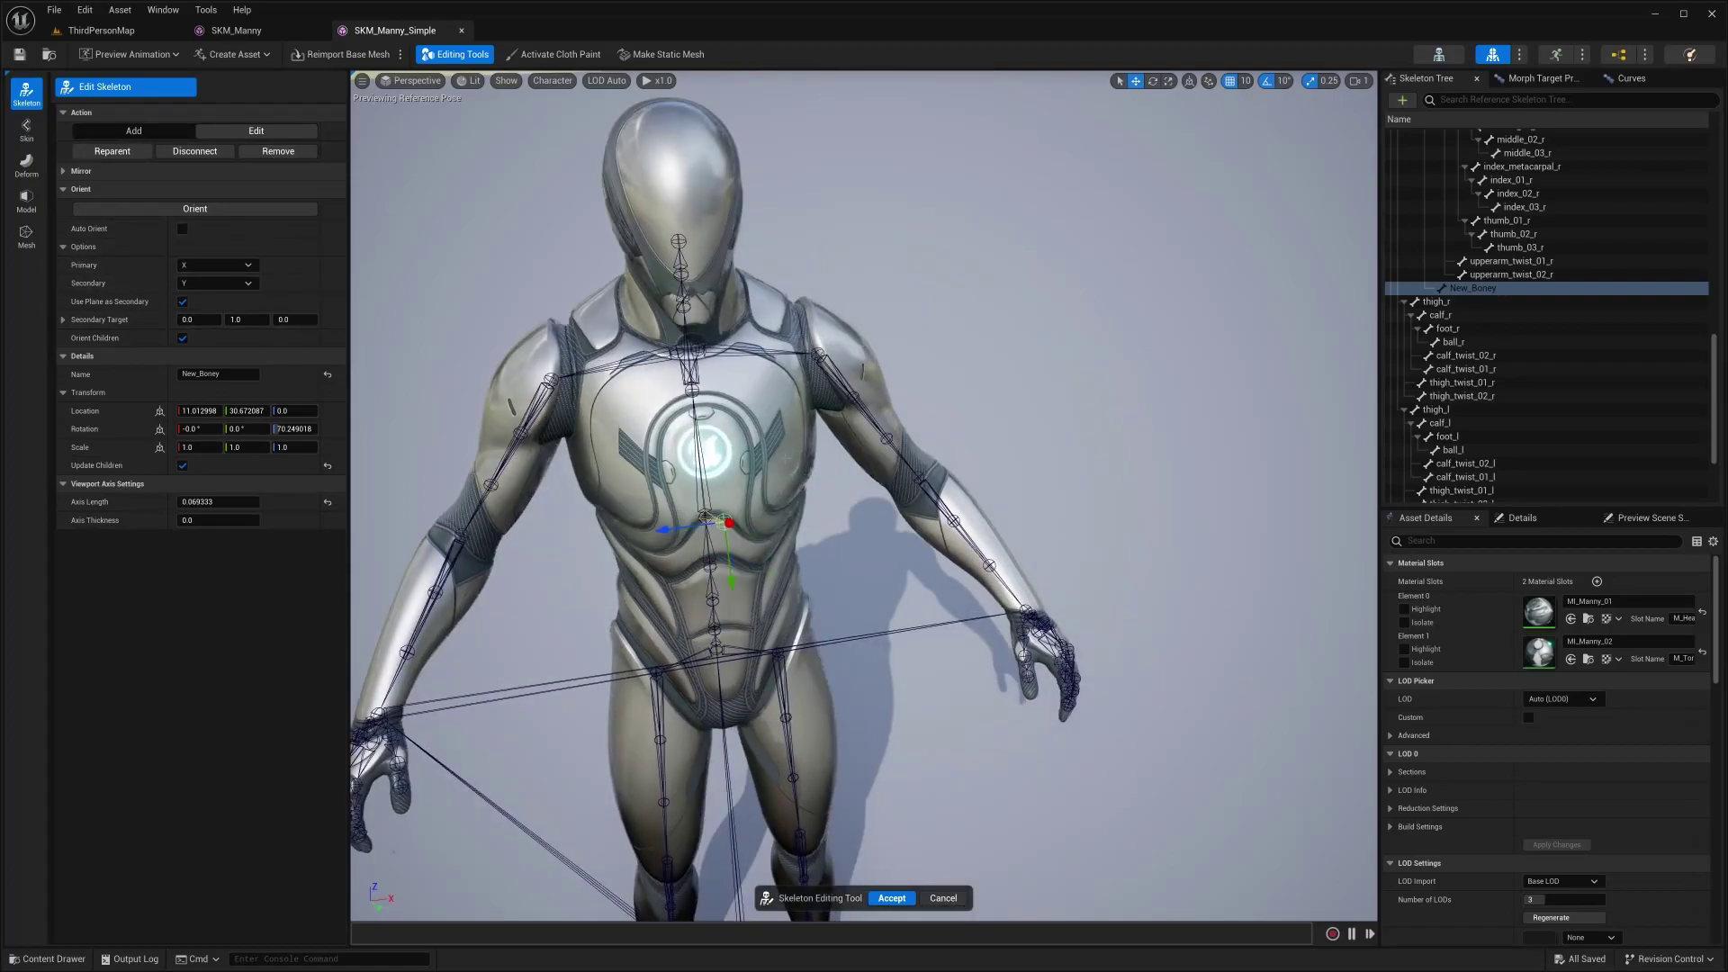
pyautogui.click(702, 472)
pyautogui.moveTo(698, 445); pyautogui.dragTo(694, 422)
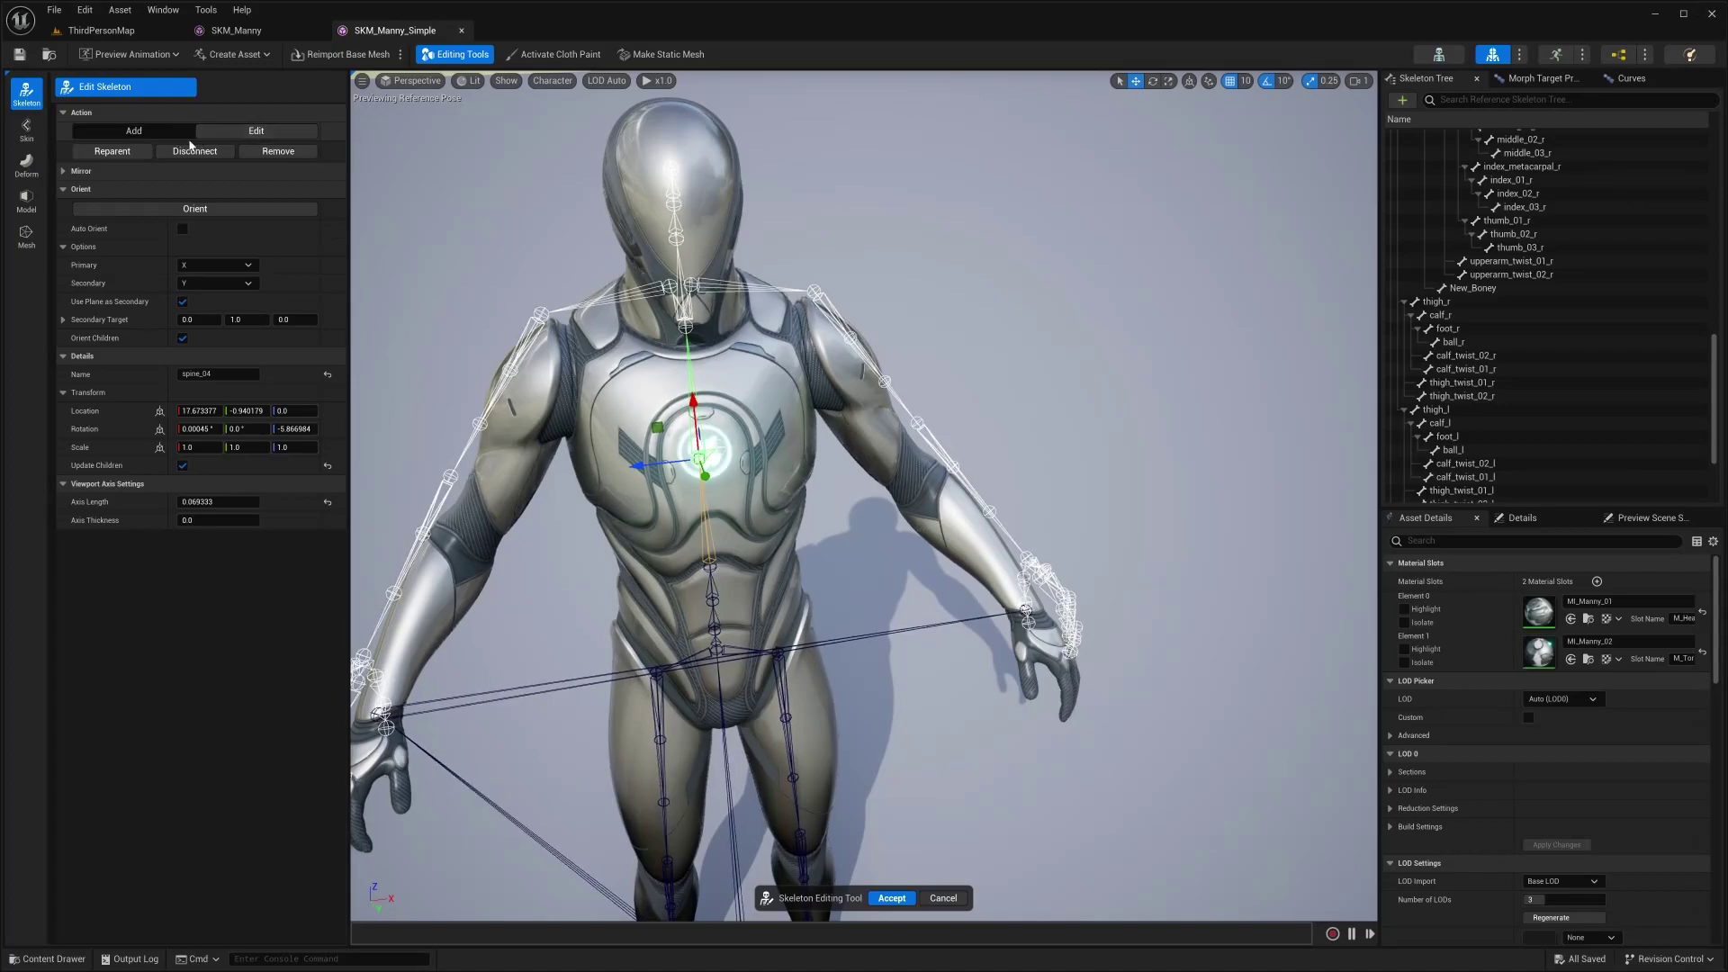
# - Switch the action to Add, keep Within Mesh projection, then cancel to discard the edits
pyautogui.click(153, 131)
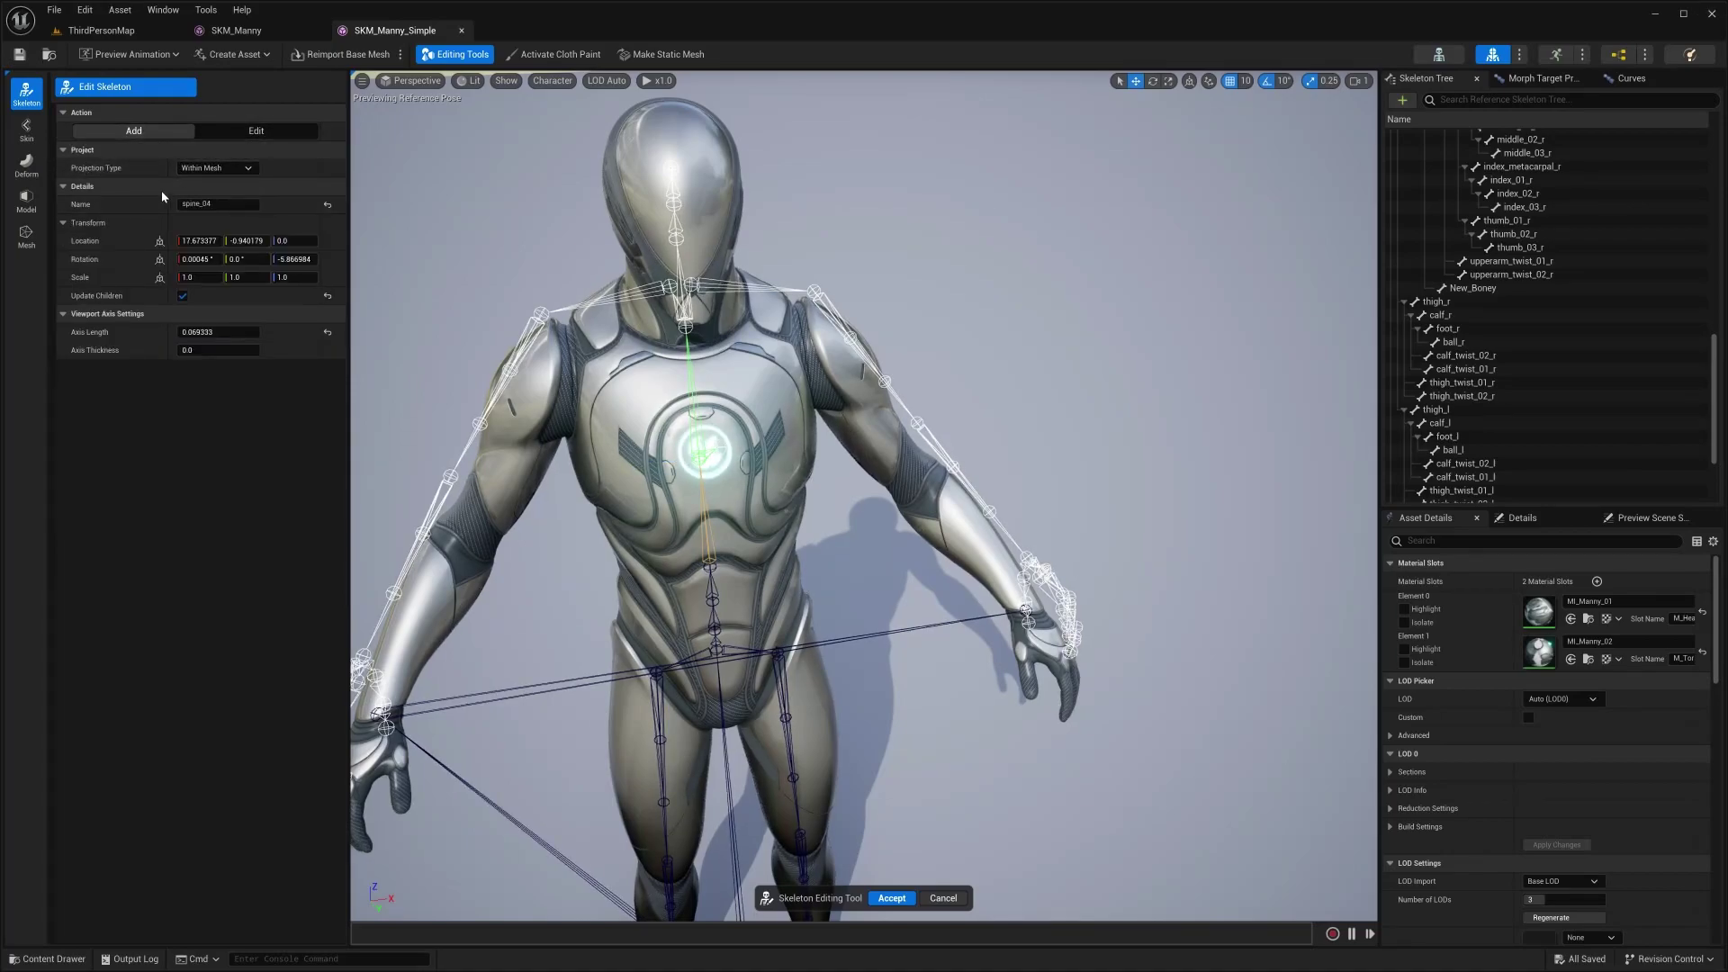
pyautogui.click(230, 168)
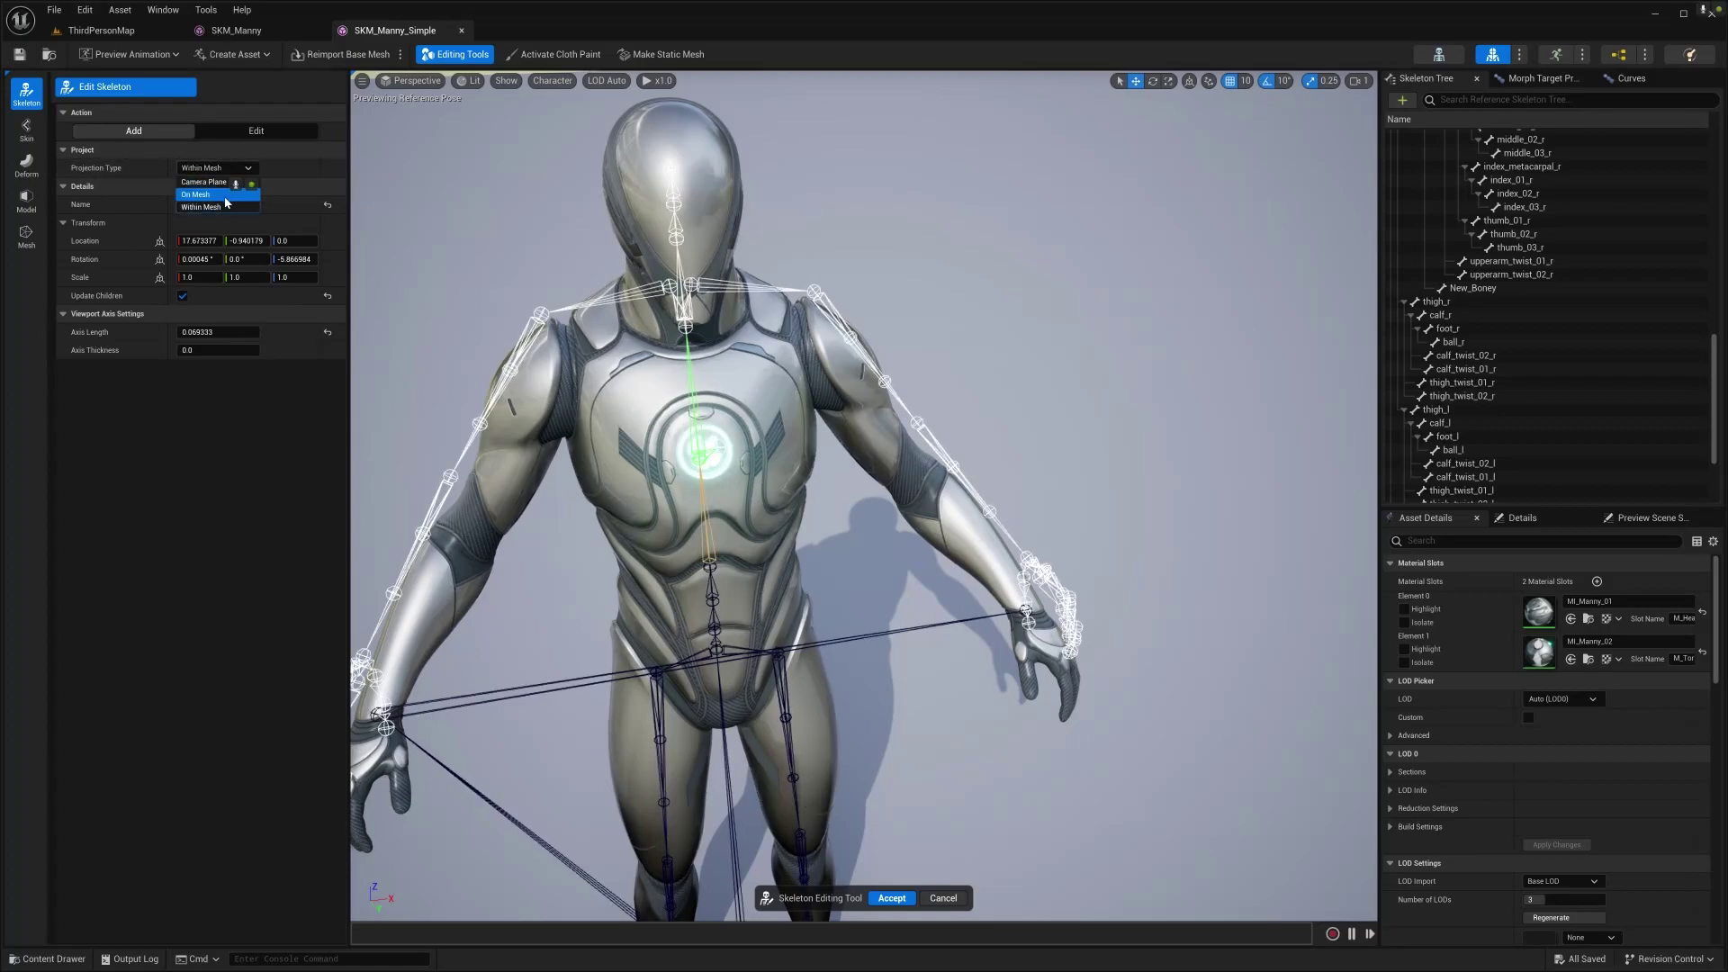
pyautogui.click(222, 206)
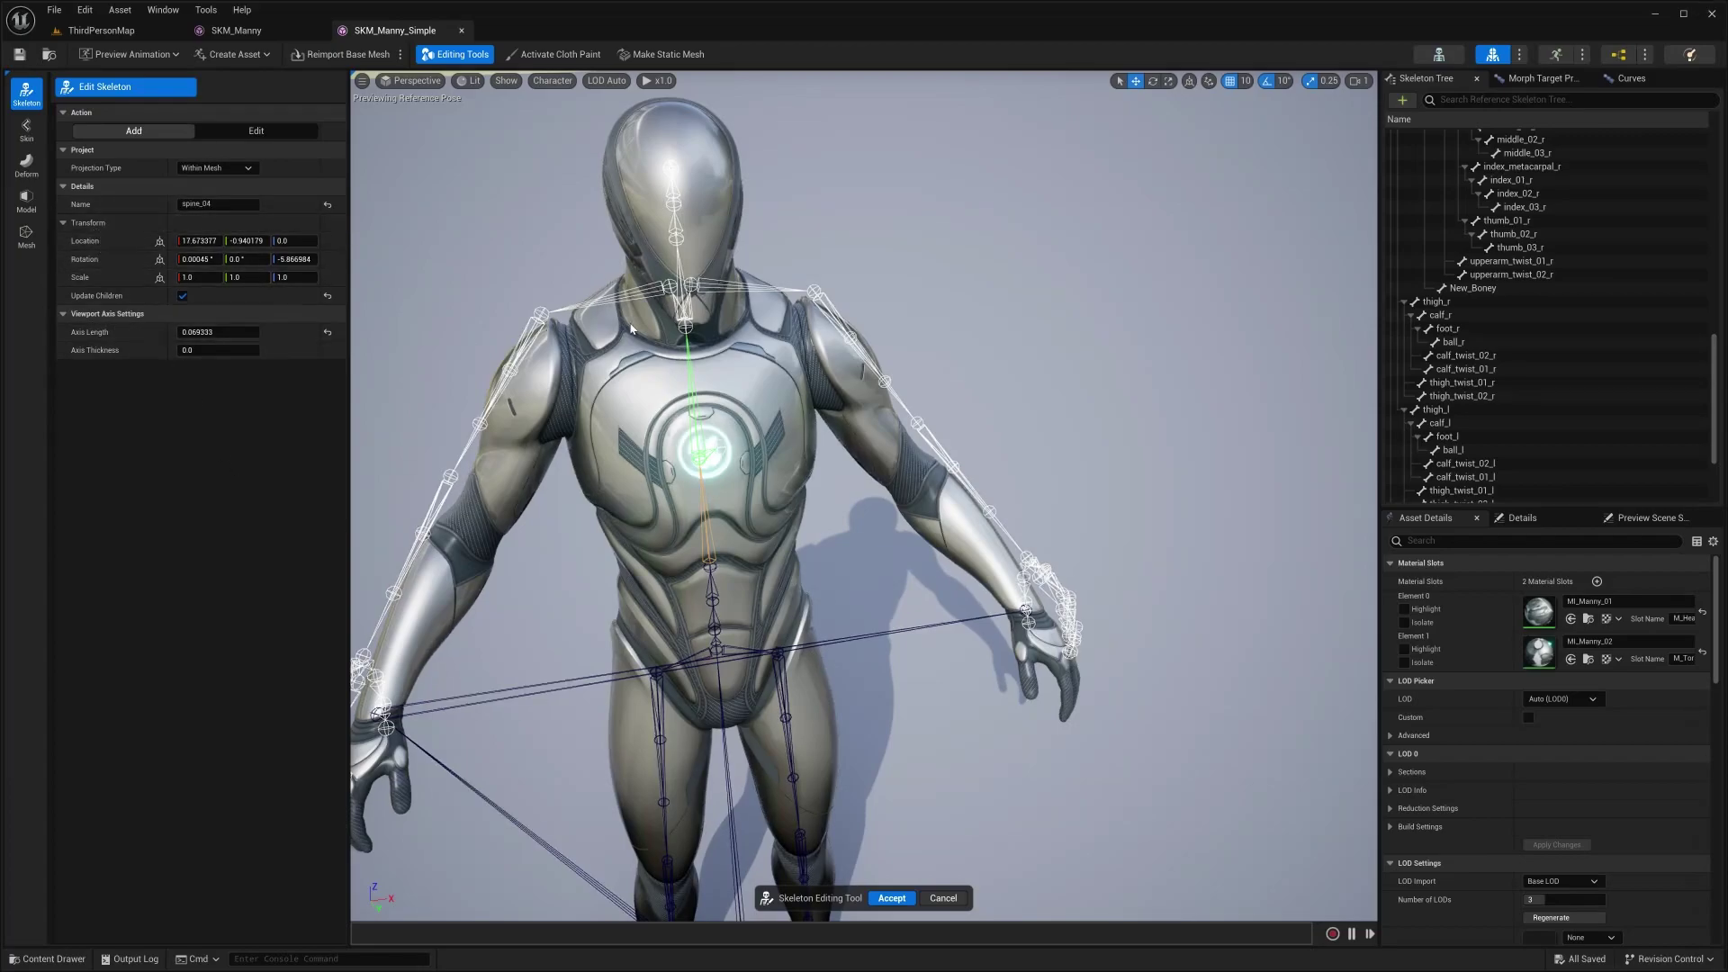
pyautogui.click(943, 899)
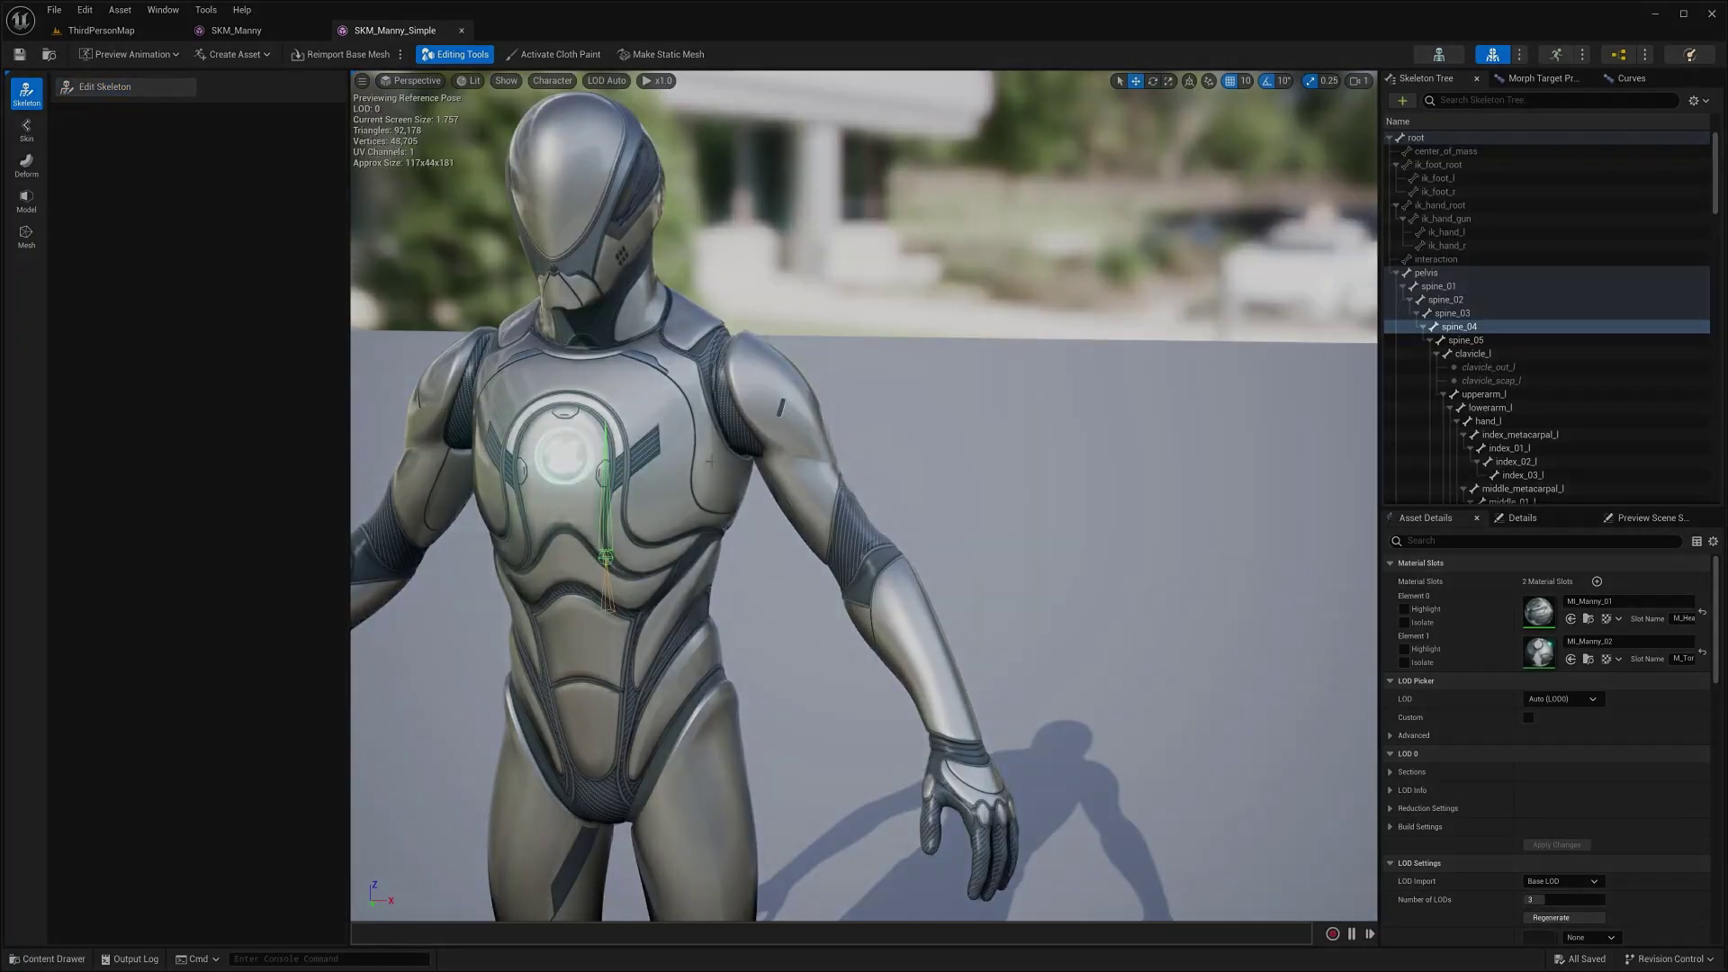